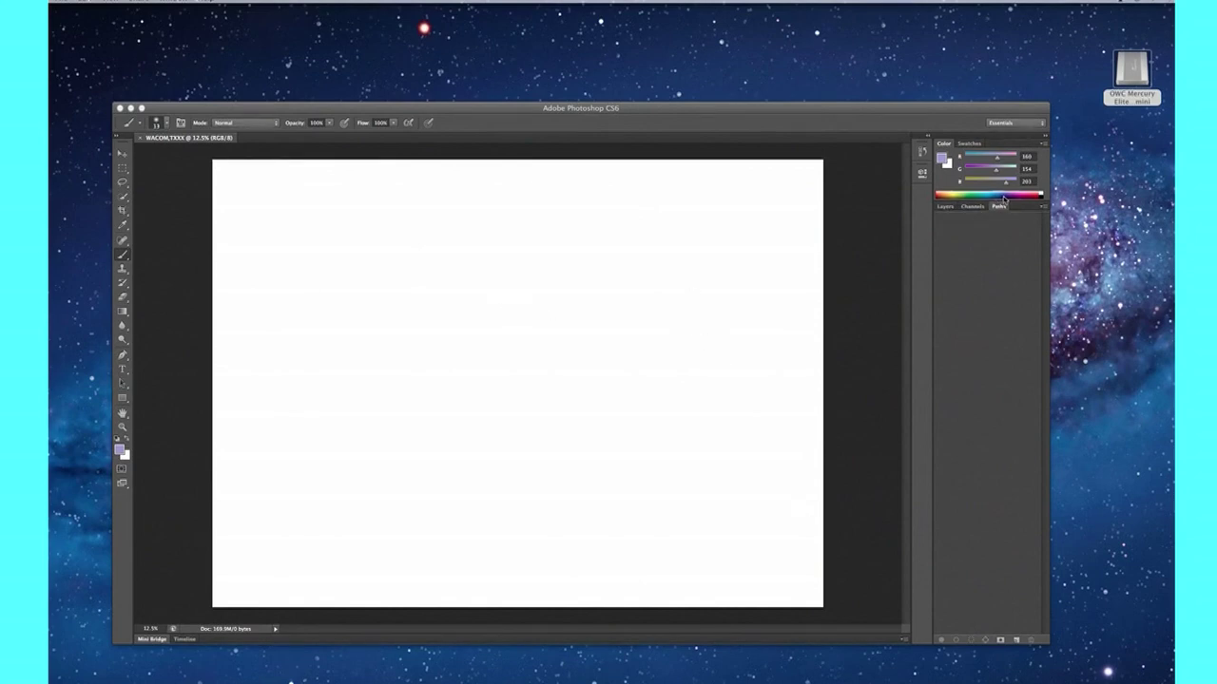
- Set the foreground colour to dark navy and start the sunglasses' top edge
drag(1004, 197, 1012, 191)
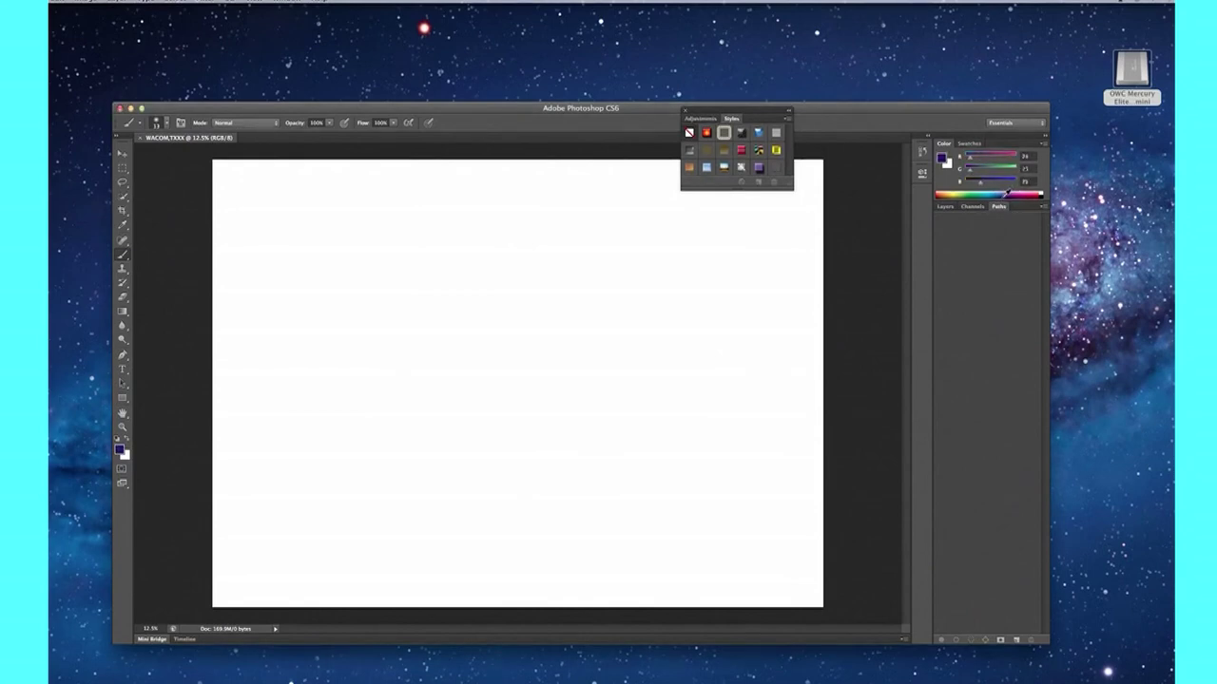
drag(1013, 190, 1010, 187)
drag(1010, 190, 1037, 191)
mouse_move(462, 250)
mouse_down()
mouse_move(598, 260)
mouse_move(575, 290)
mouse_move(517, 268)
mouse_move(499, 286)
mouse_up()
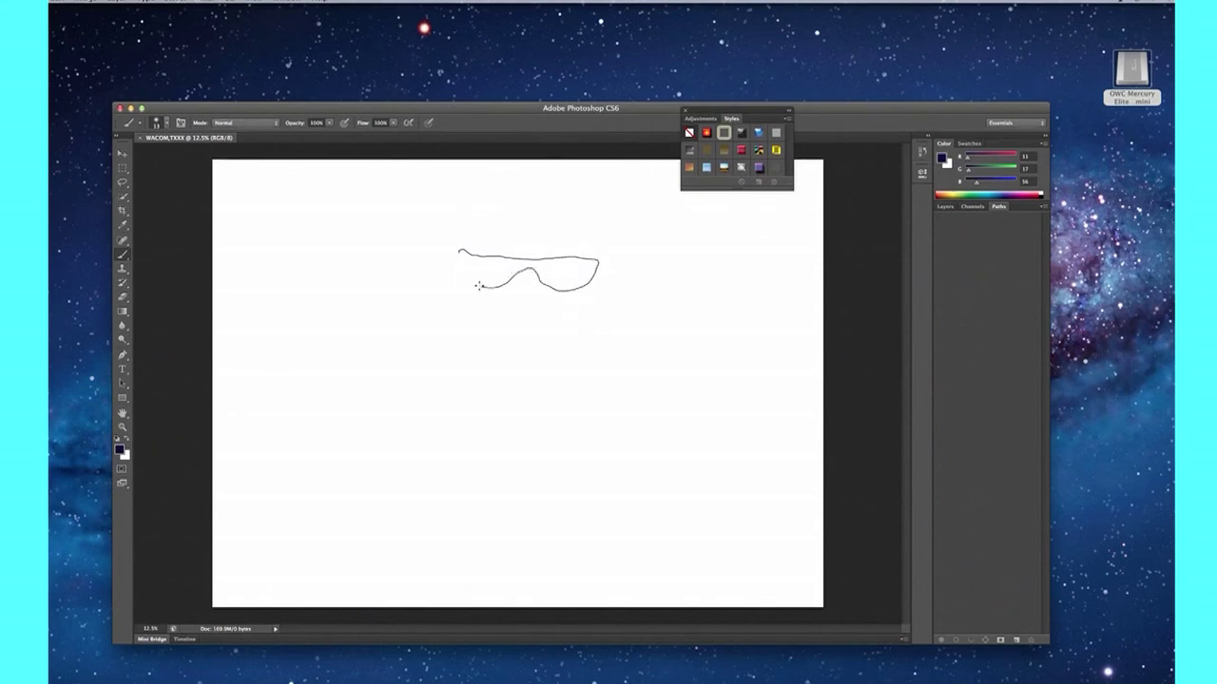
- Close the sunglasses outline, hatch both lenses and add a temple arm
drag(461, 254, 464, 257)
mouse_move(468, 265)
mouse_down()
mouse_move(481, 285)
mouse_move(541, 277)
mouse_move(561, 299)
mouse_up()
mouse_move(538, 259)
mouse_down()
mouse_move(564, 294)
mouse_move(597, 283)
mouse_move(609, 257)
mouse_up()
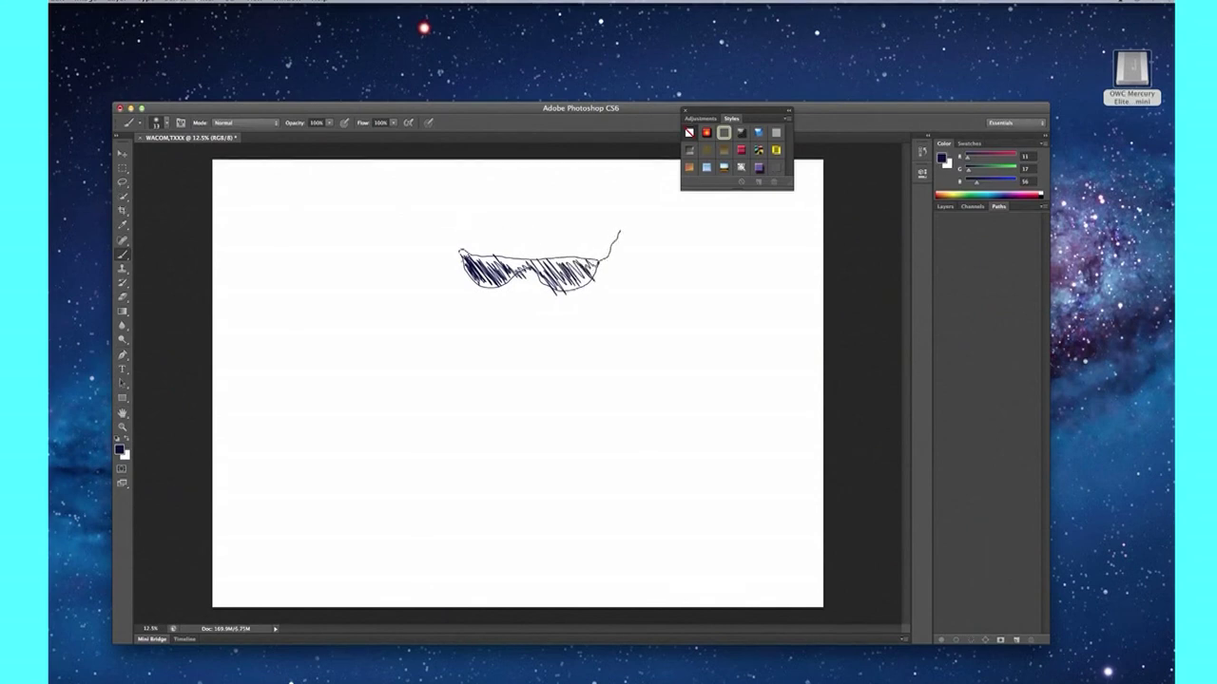
mouse_move(464, 255)
mouse_down()
mouse_move(430, 225)
mouse_move(620, 242)
mouse_move(602, 299)
mouse_move(601, 384)
mouse_move(608, 429)
mouse_move(638, 424)
mouse_move(656, 388)
mouse_move(657, 243)
mouse_move(613, 239)
mouse_move(642, 225)
mouse_move(584, 177)
mouse_move(423, 187)
mouse_move(406, 207)
mouse_move(442, 246)
mouse_move(390, 211)
mouse_move(379, 247)
mouse_move(402, 414)
mouse_move(462, 445)
mouse_move(466, 285)
mouse_move(448, 247)
mouse_up()
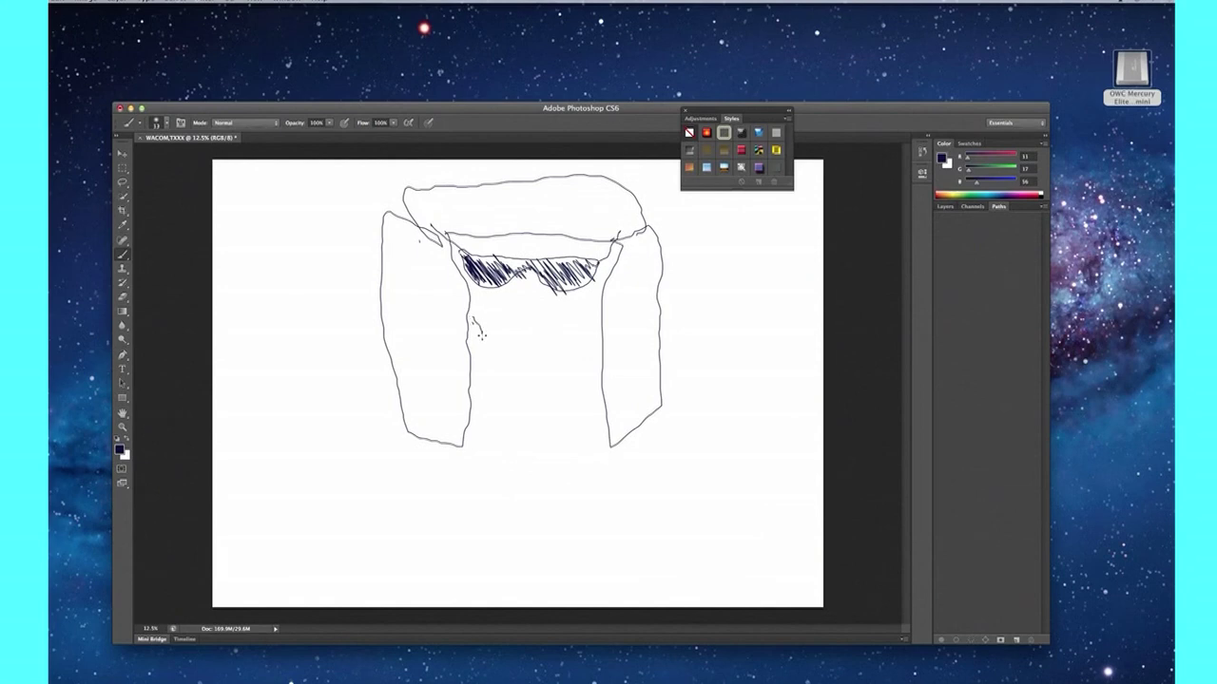
- Draw the jaw, chin, mouth and nose, then hatch shading beside the hat brim
drag(509, 375, 561, 392)
drag(507, 335, 568, 343)
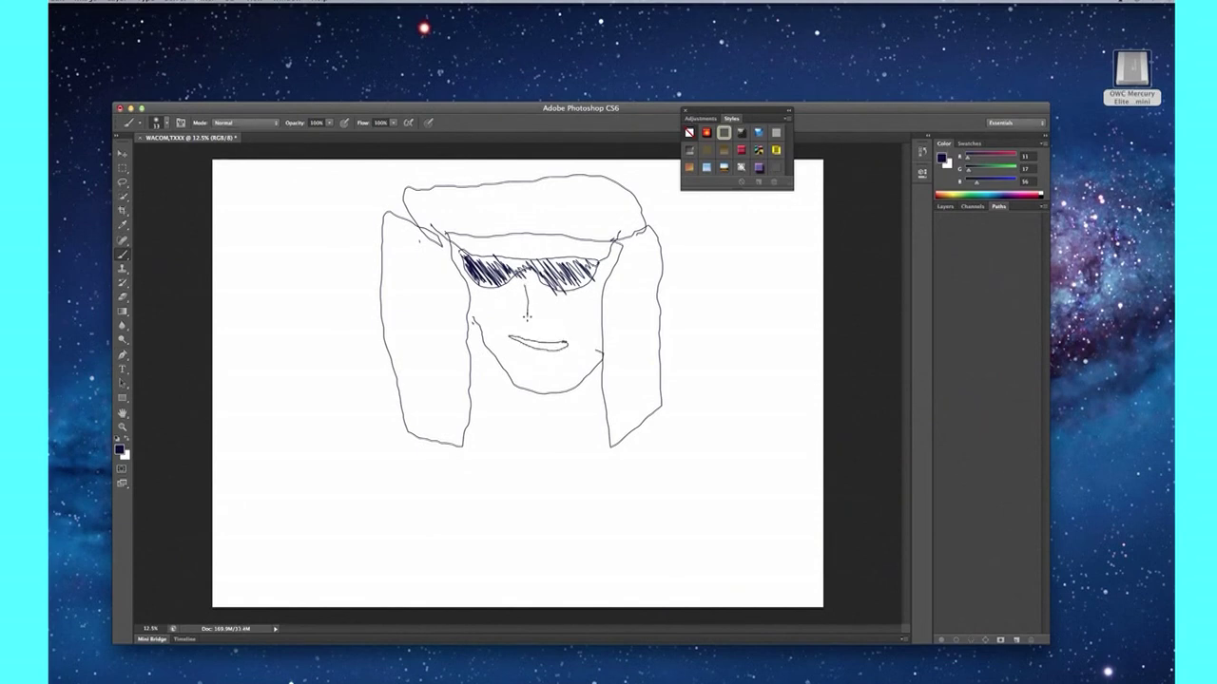
mouse_move(530, 313)
mouse_down()
mouse_move(555, 325)
mouse_move(527, 327)
mouse_move(532, 338)
mouse_up()
mouse_move(435, 238)
mouse_down()
mouse_move(462, 259)
mouse_move(452, 262)
mouse_up()
drag(410, 222, 437, 265)
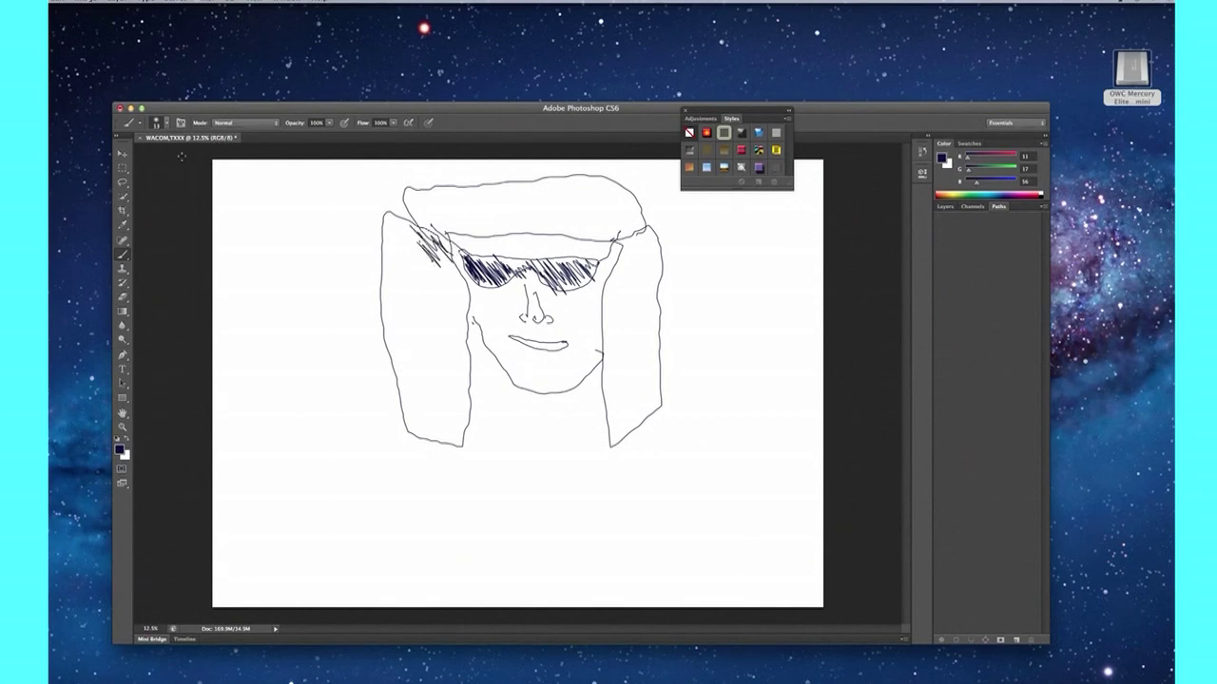
click(165, 123)
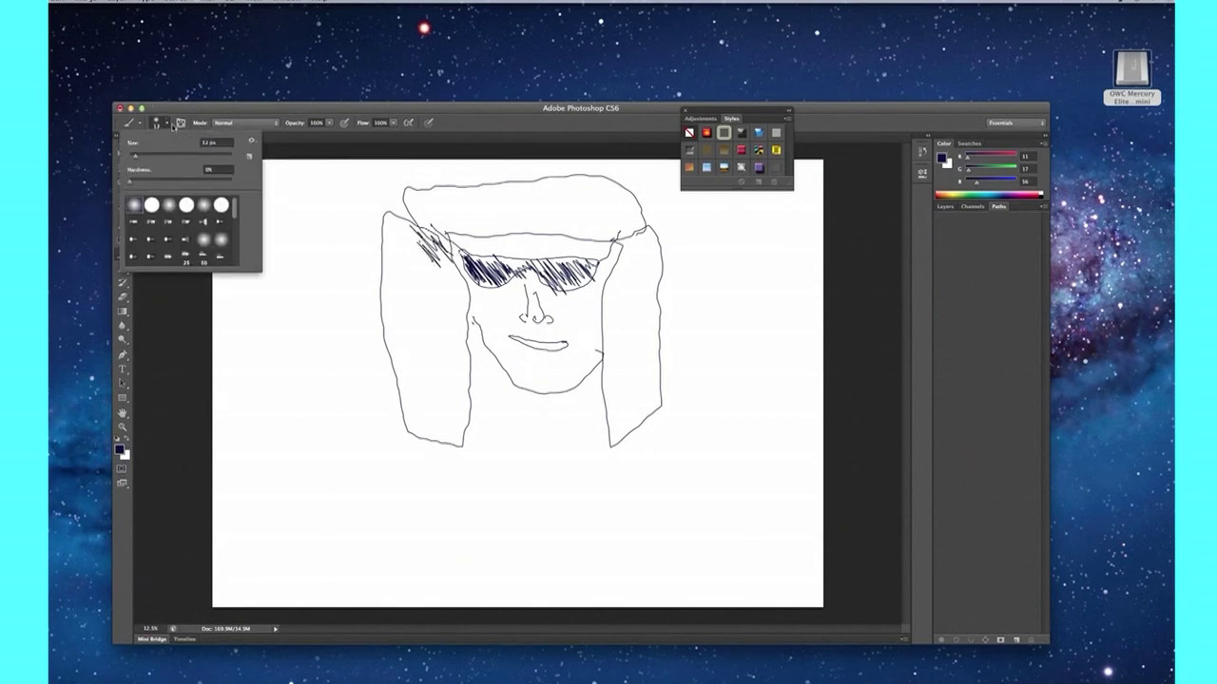
- Enlarge the brush size to 284 px in the brush preset picker
drag(136, 156, 187, 156)
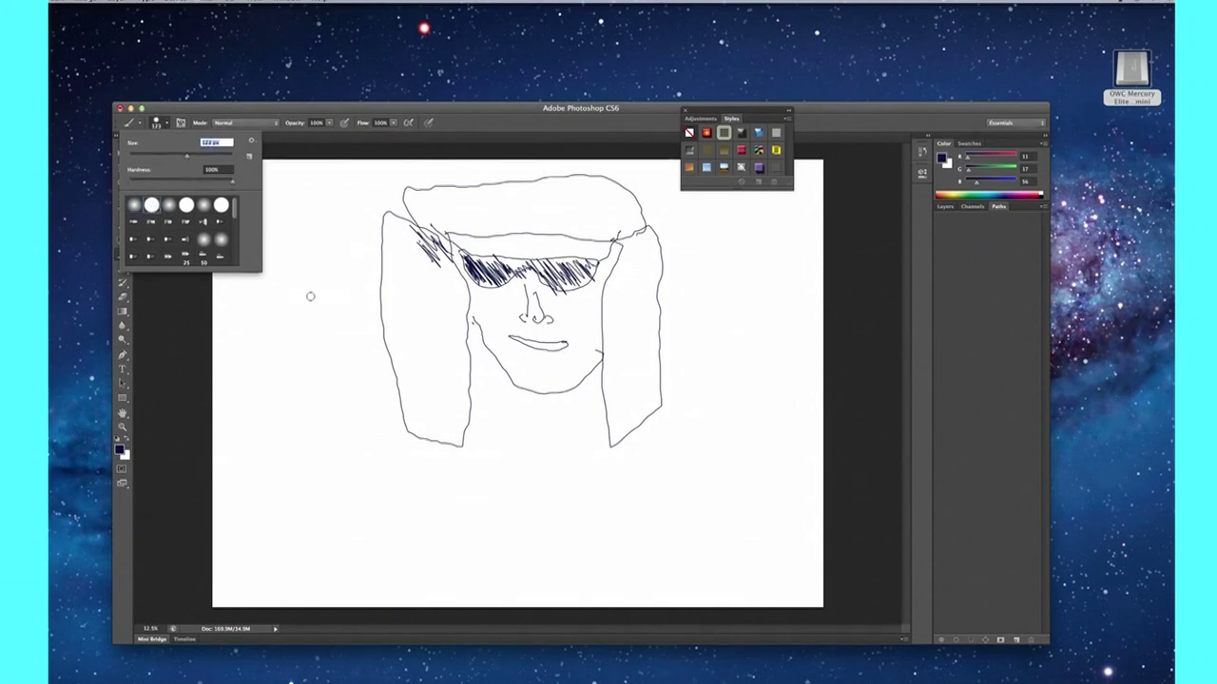
drag(191, 155, 184, 161)
drag(184, 161, 215, 156)
- Paint both hair strands solid navy and float the drawing in its own window
mouse_move(389, 249)
mouse_down()
mouse_move(418, 245)
mouse_move(434, 264)
mouse_move(454, 421)
mouse_move(428, 428)
mouse_move(397, 249)
mouse_move(390, 300)
mouse_move(414, 404)
mouse_move(436, 428)
mouse_move(426, 285)
mouse_move(409, 254)
mouse_up()
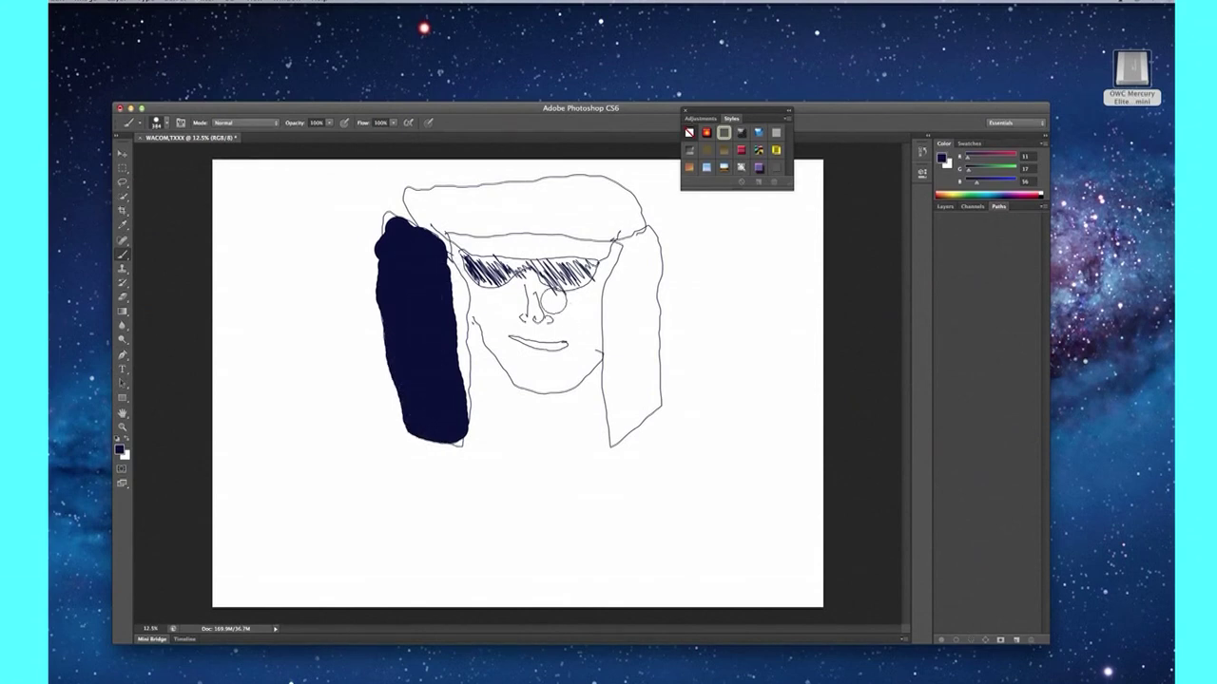
click(640, 248)
mouse_move(640, 248)
mouse_down()
mouse_move(650, 404)
mouse_move(634, 430)
mouse_move(624, 246)
mouse_move(618, 440)
mouse_up()
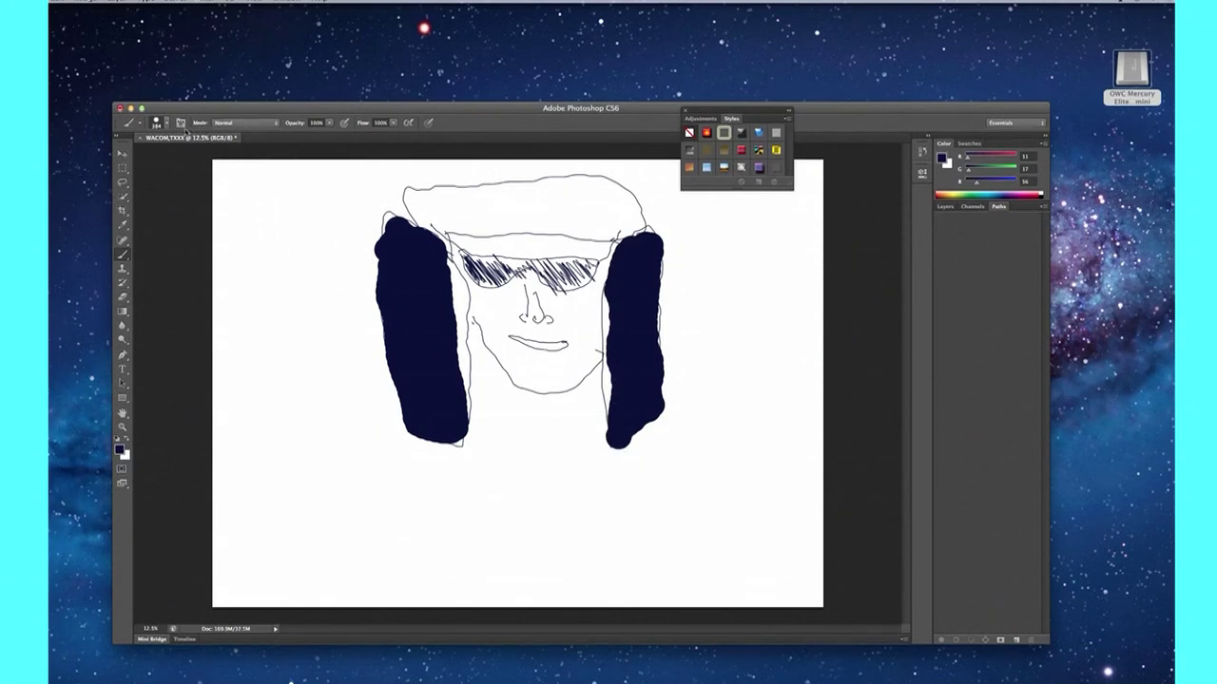
drag(174, 135, 204, 167)
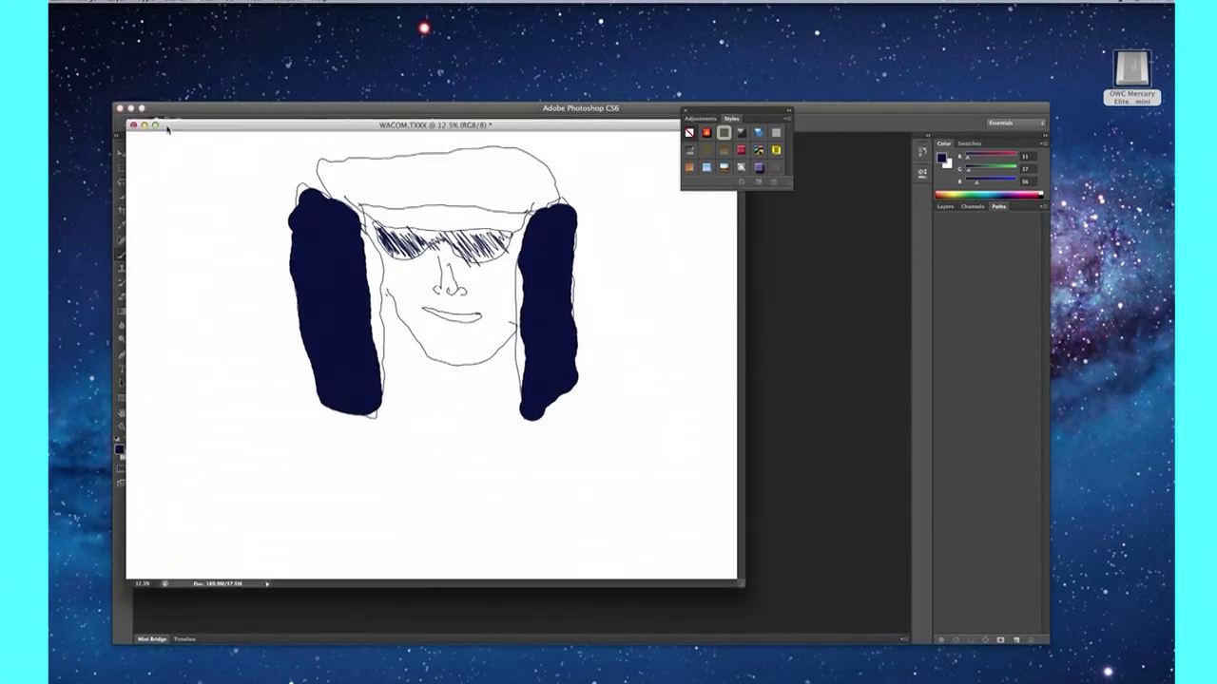
- Reduce the brush to 17 px and draw both sides of the neck
click(165, 124)
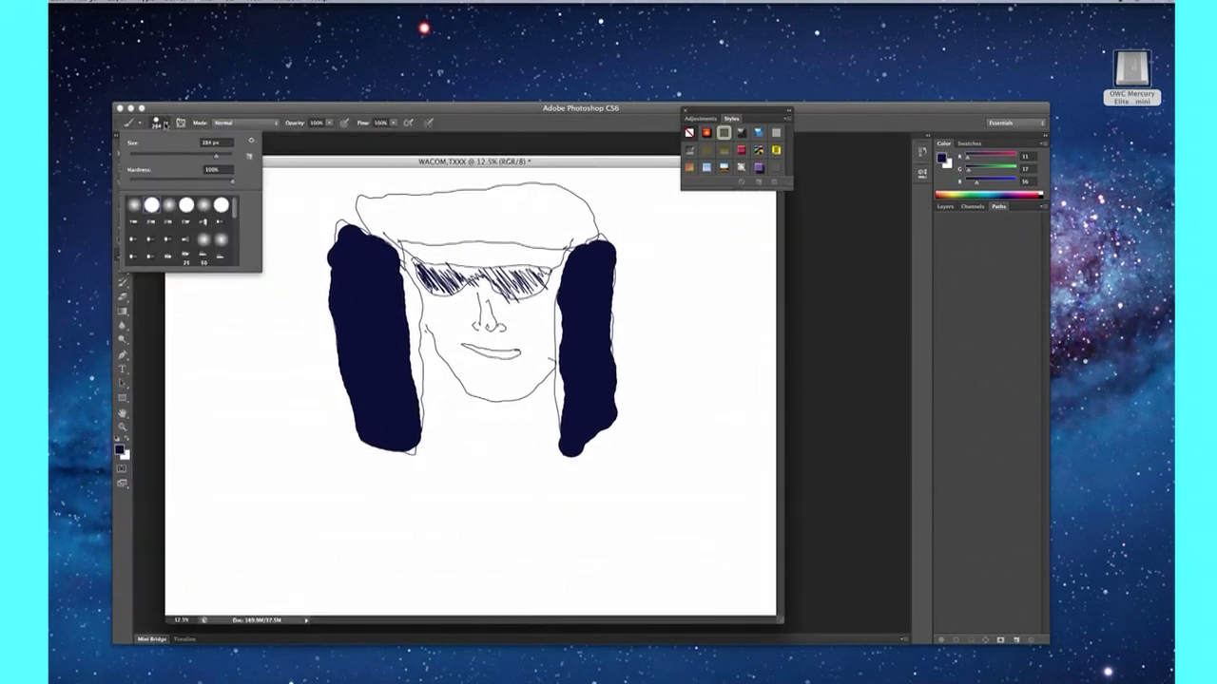
drag(217, 155, 155, 162)
key(Return)
drag(443, 358, 448, 439)
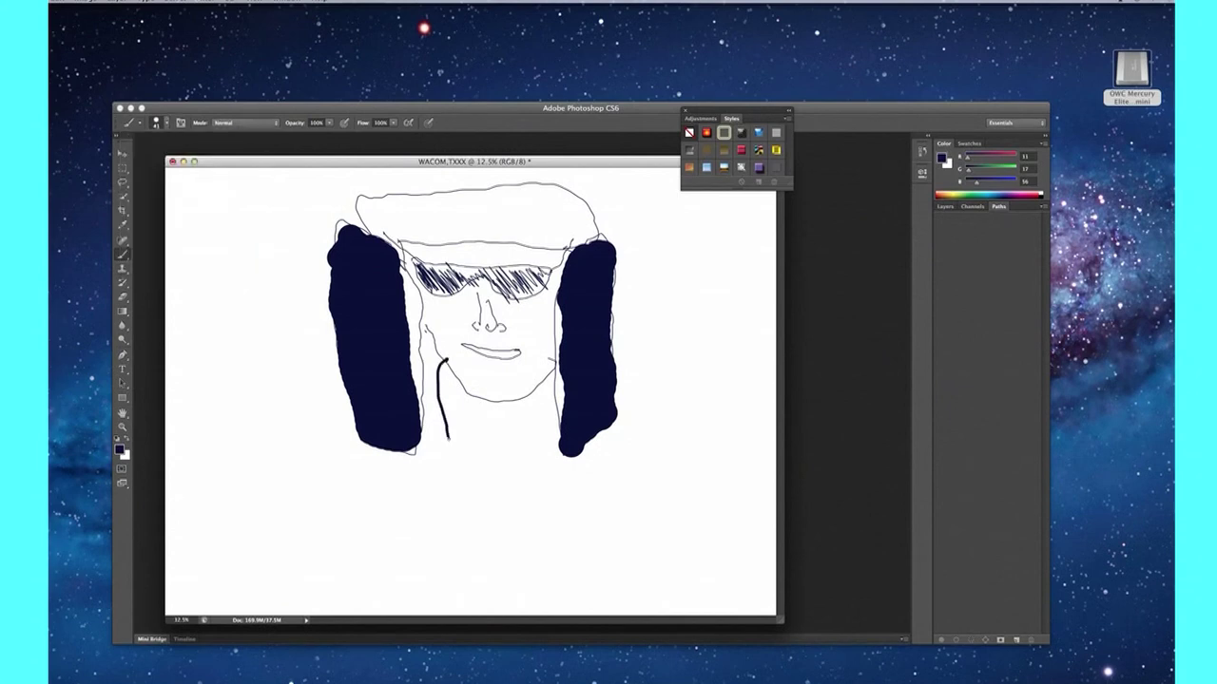
mouse_move(549, 382)
mouse_down()
mouse_move(525, 580)
mouse_move(509, 549)
mouse_up()
- Draw the V-neck collar, both shoulders and the inner arm lines
drag(477, 475, 428, 428)
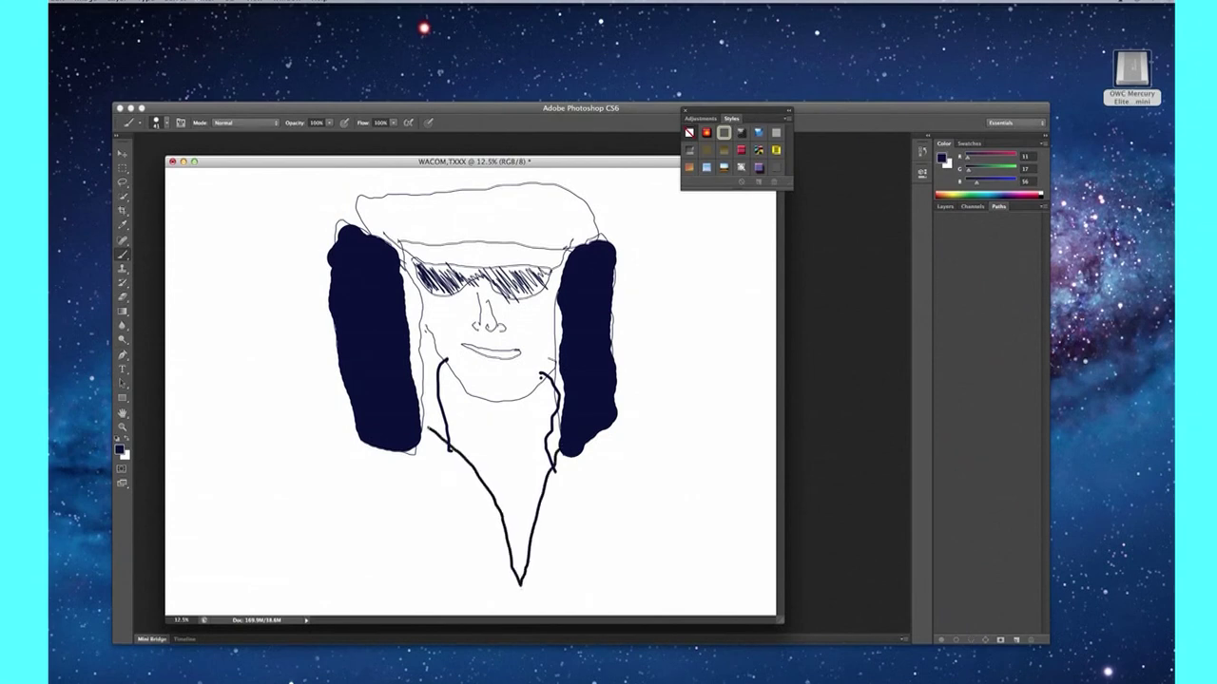
mouse_move(556, 443)
mouse_down()
mouse_move(625, 458)
mouse_move(660, 584)
mouse_up()
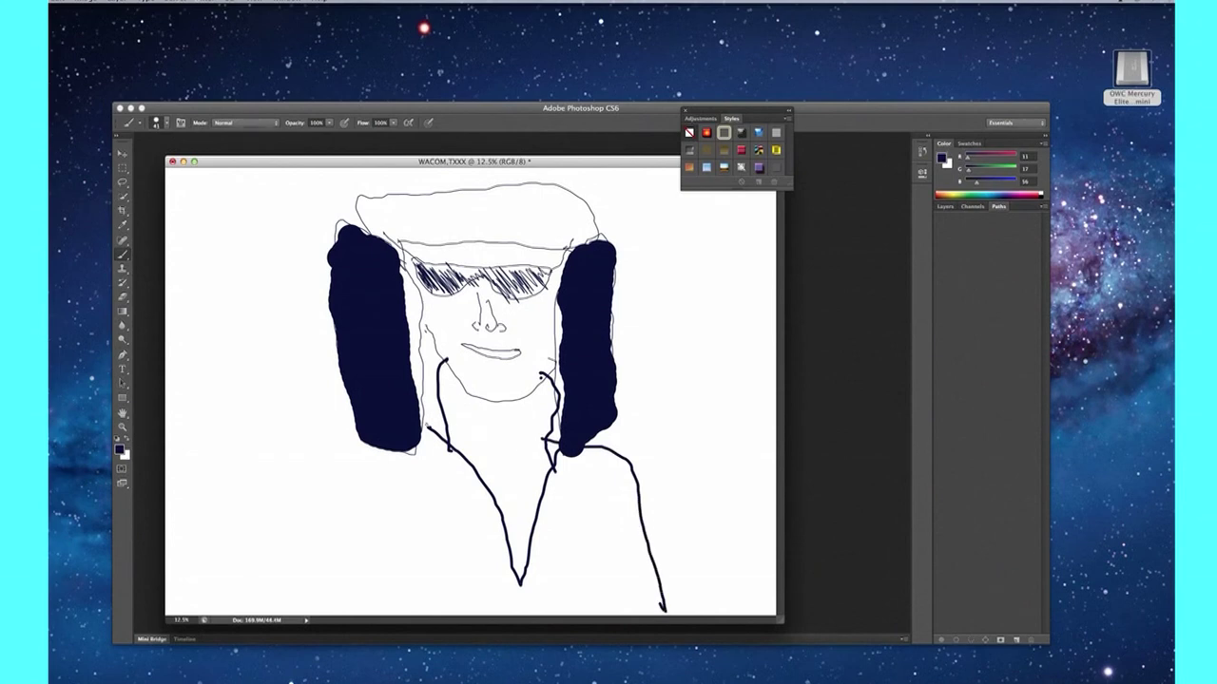
mouse_move(359, 433)
mouse_down()
mouse_move(318, 486)
mouse_move(327, 613)
mouse_up()
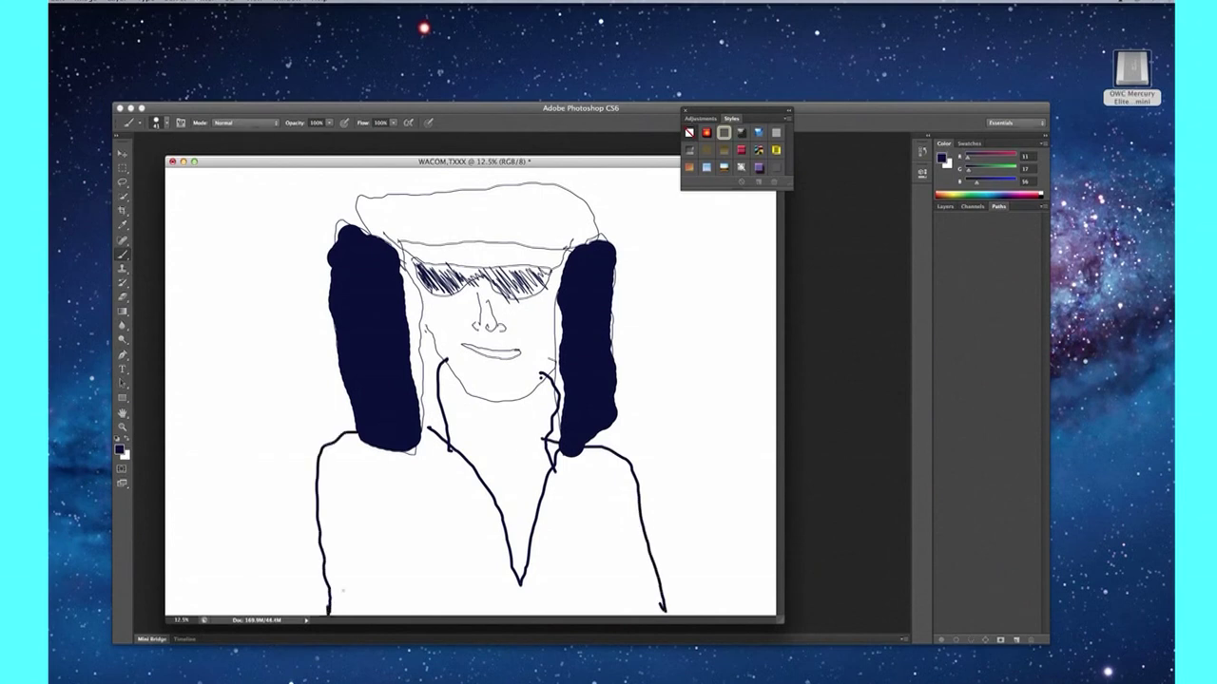
drag(344, 443, 384, 602)
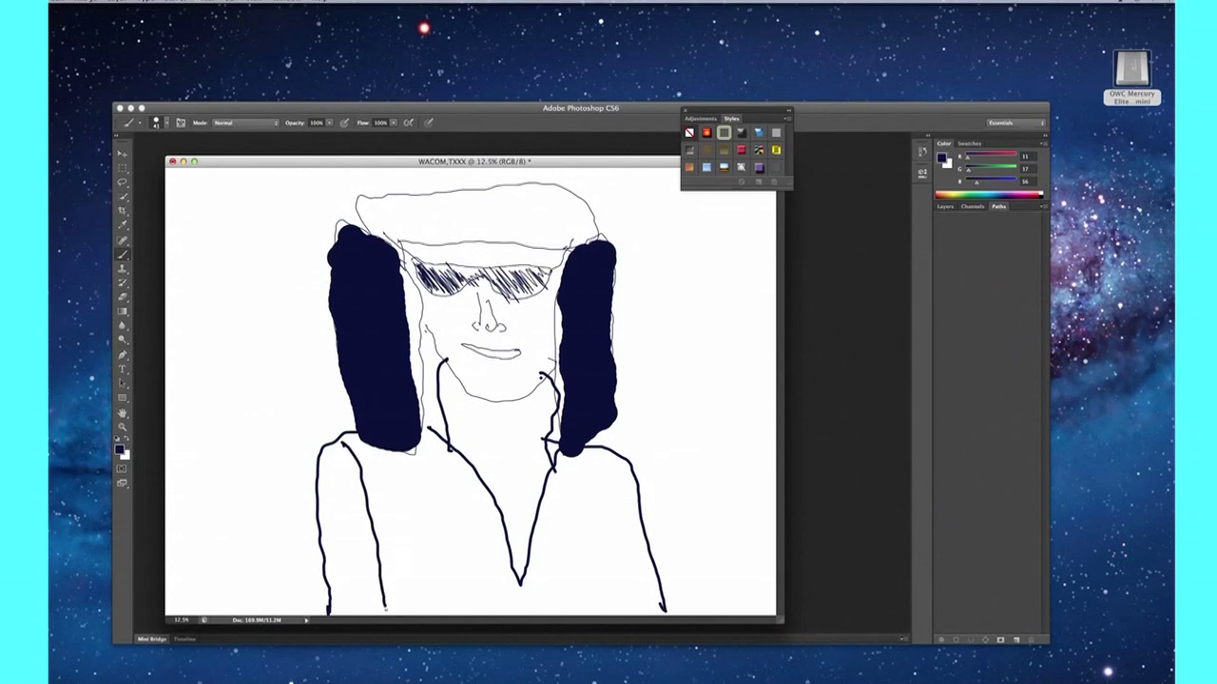
drag(574, 456, 600, 614)
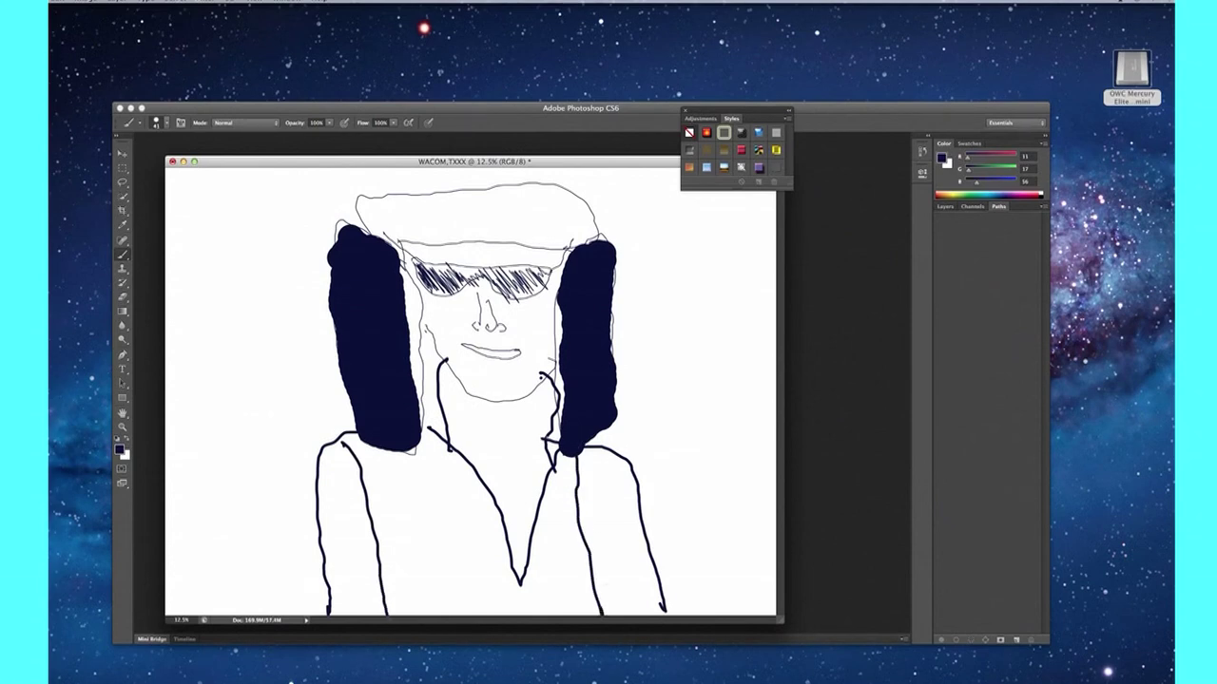
- Add a chain necklace with a cross running down the chest
drag(521, 446, 529, 457)
drag(509, 508, 466, 445)
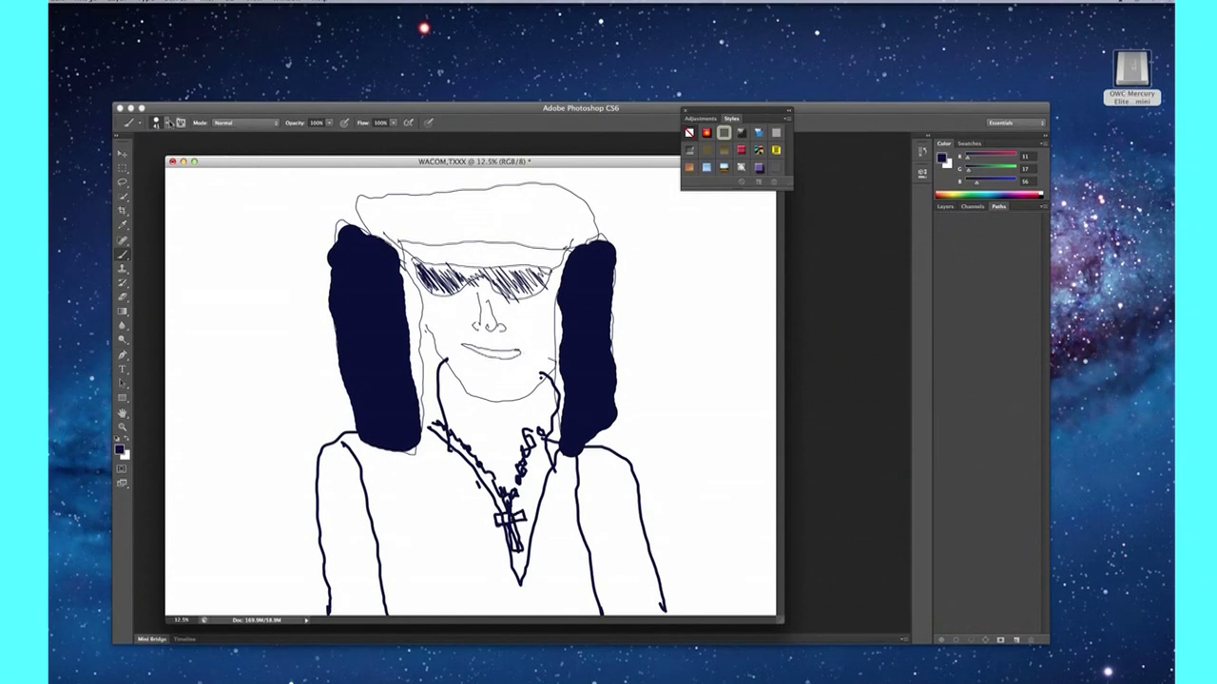
click(153, 123)
- Set the brush to 37 px and dab stubble dots on the chin and jaw
drag(150, 154, 138, 161)
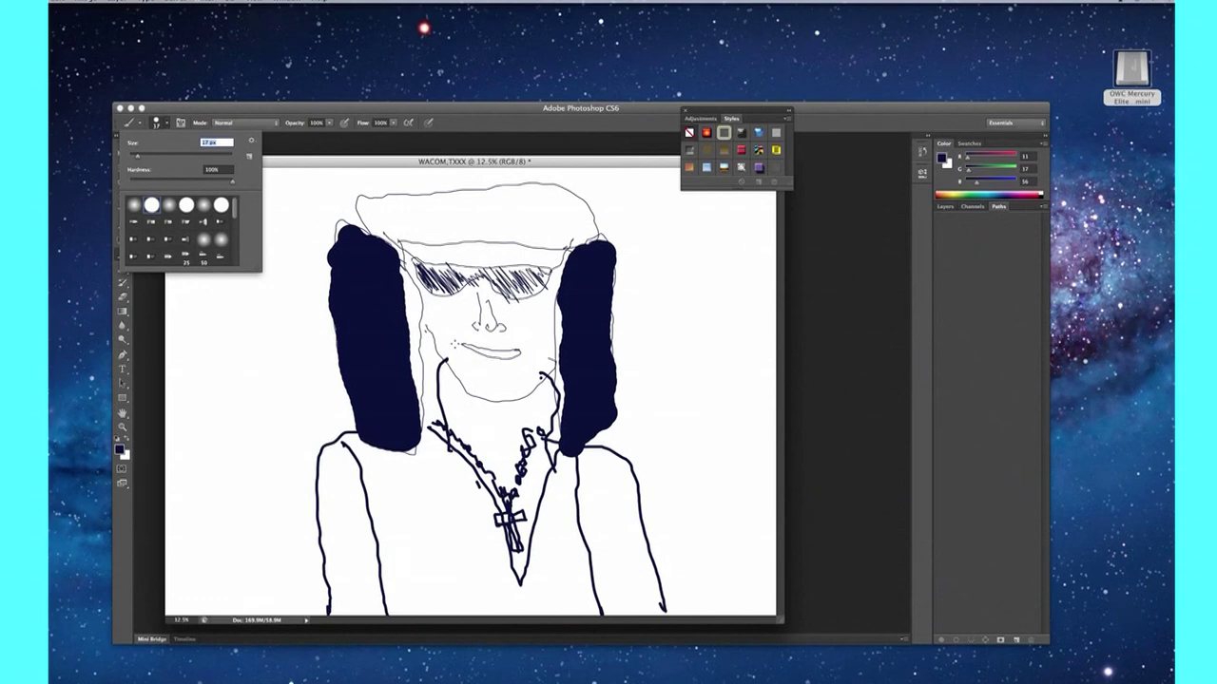
click(516, 338)
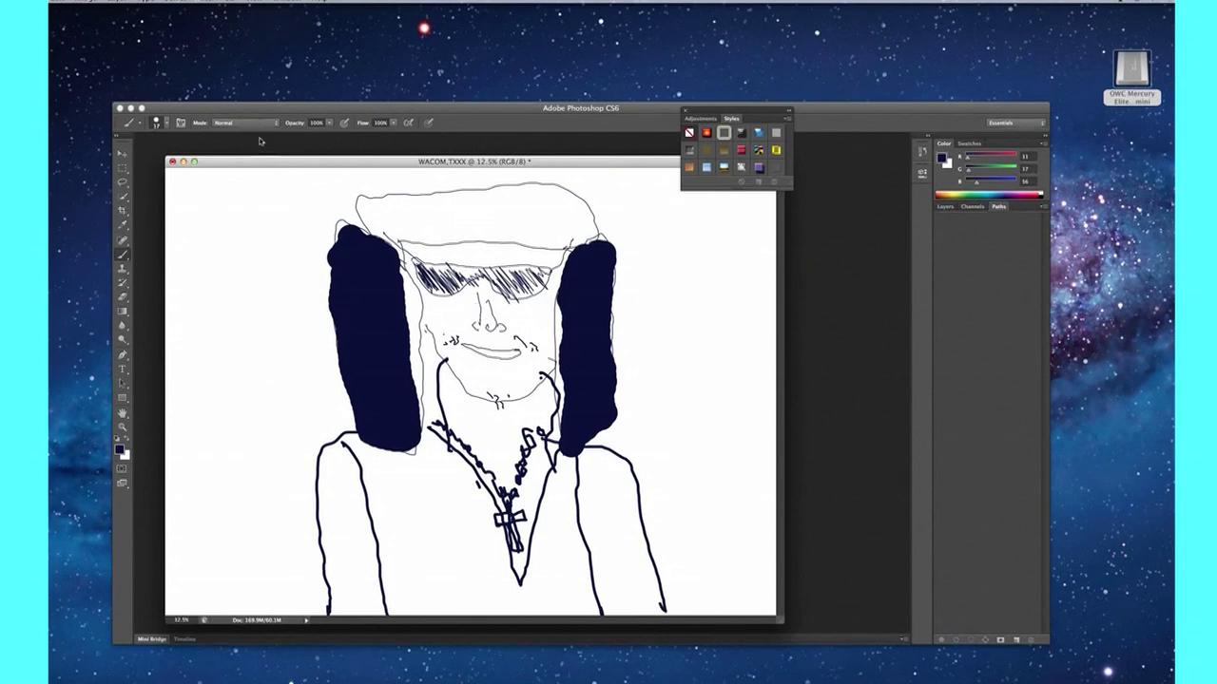
- Save the sketch to the Desktop as 24-bit Windows BMP WACOM.TXXX.bmp
click(63, 2)
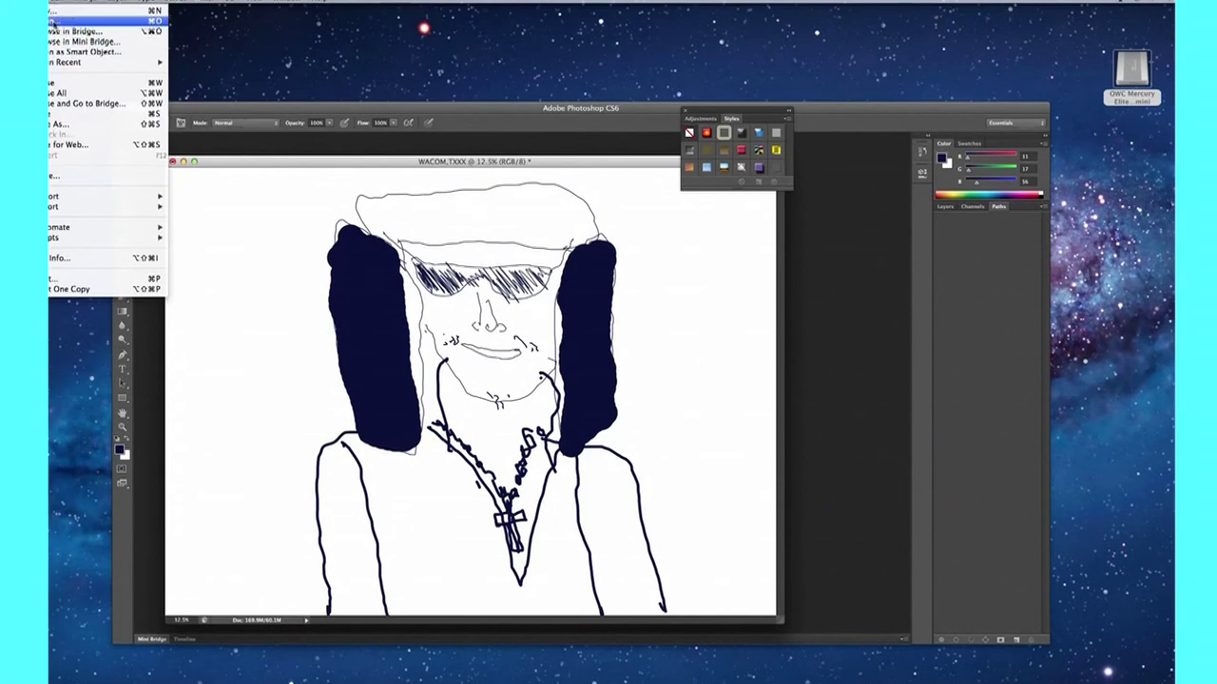
click(79, 118)
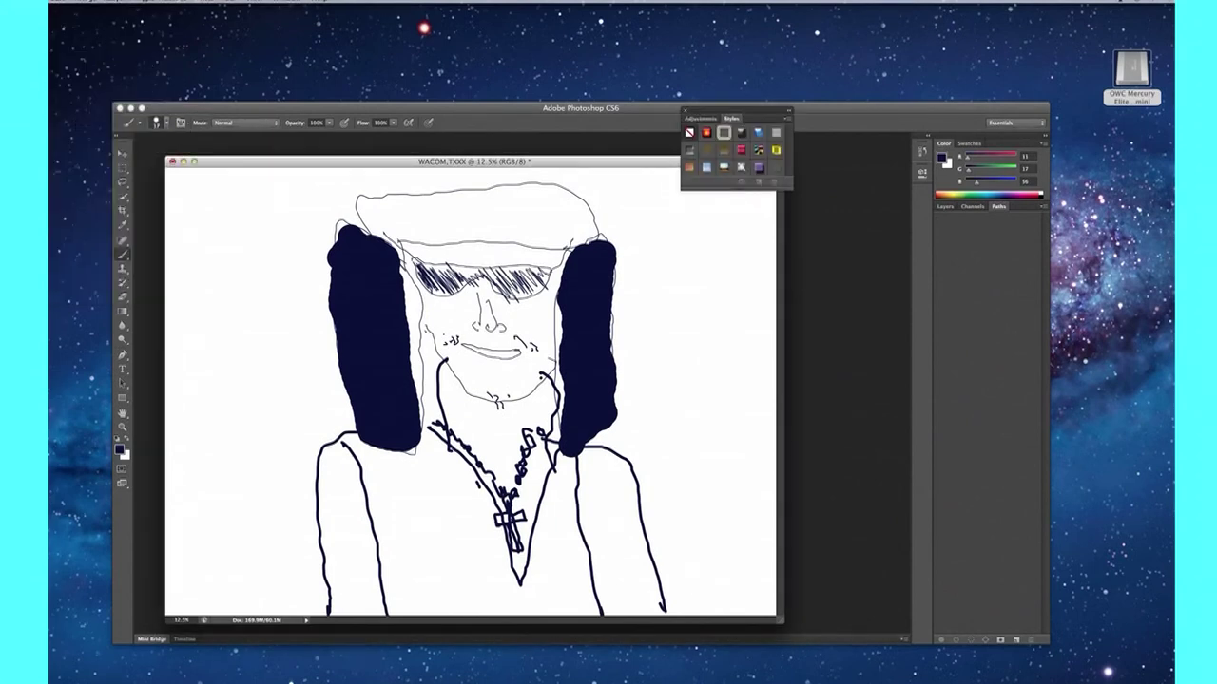
click(63, 1)
click(102, 133)
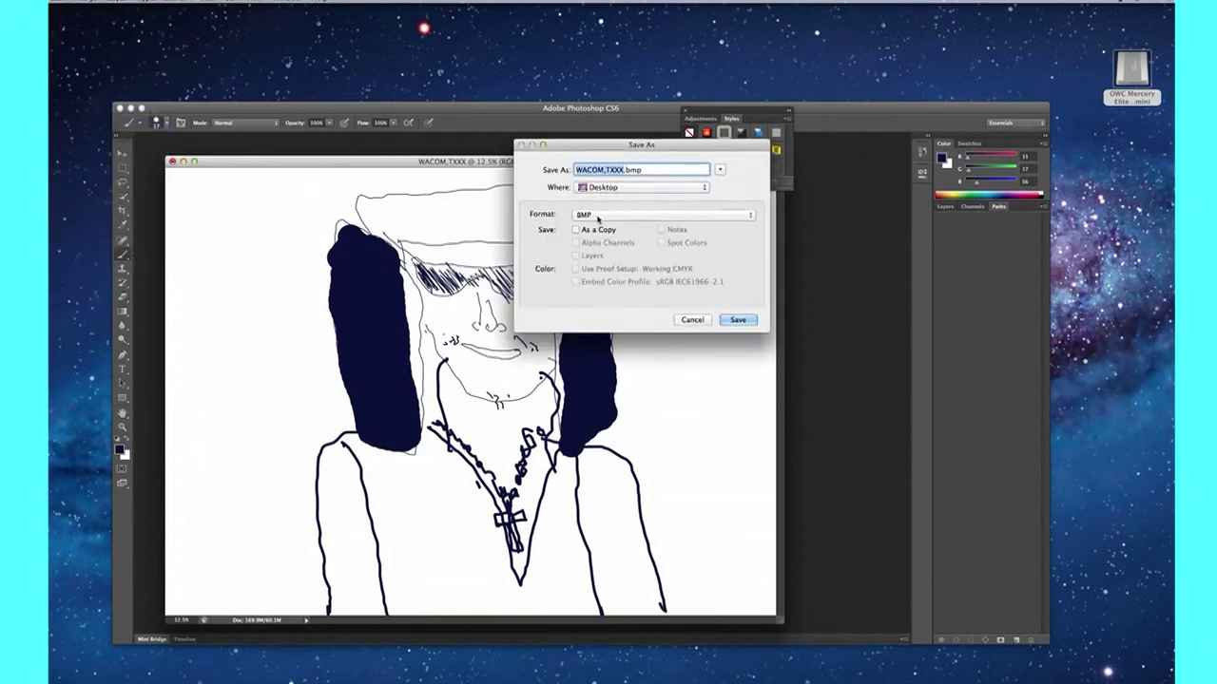
click(738, 321)
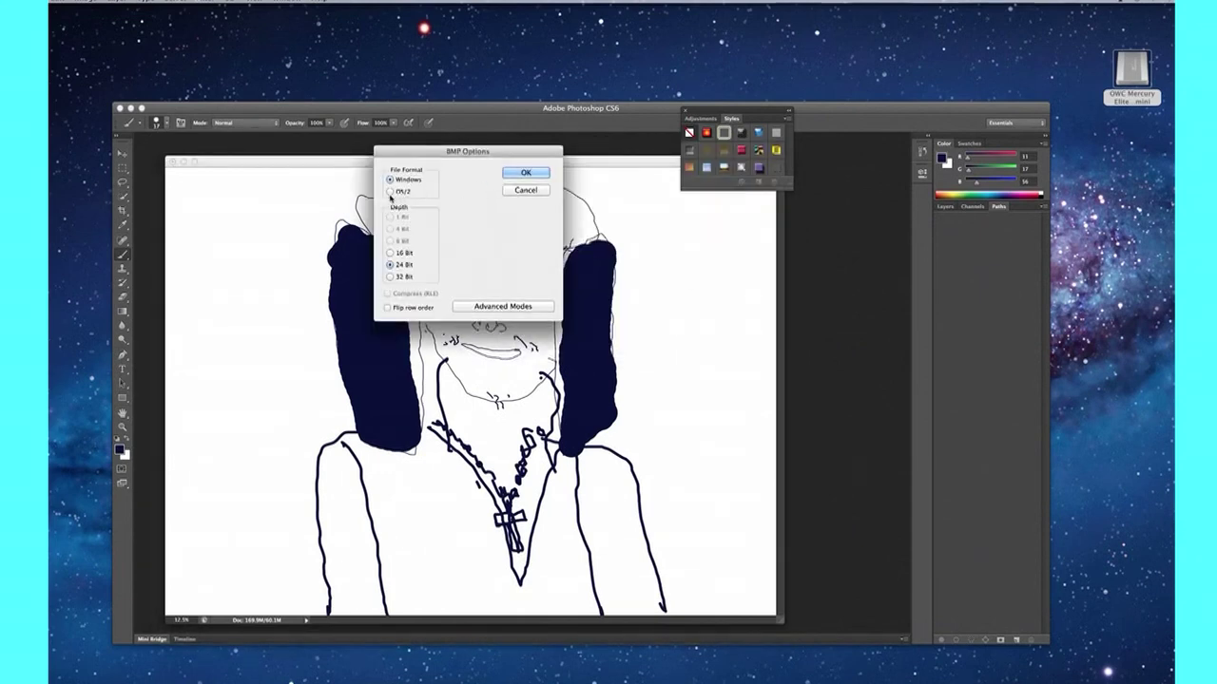
click(526, 173)
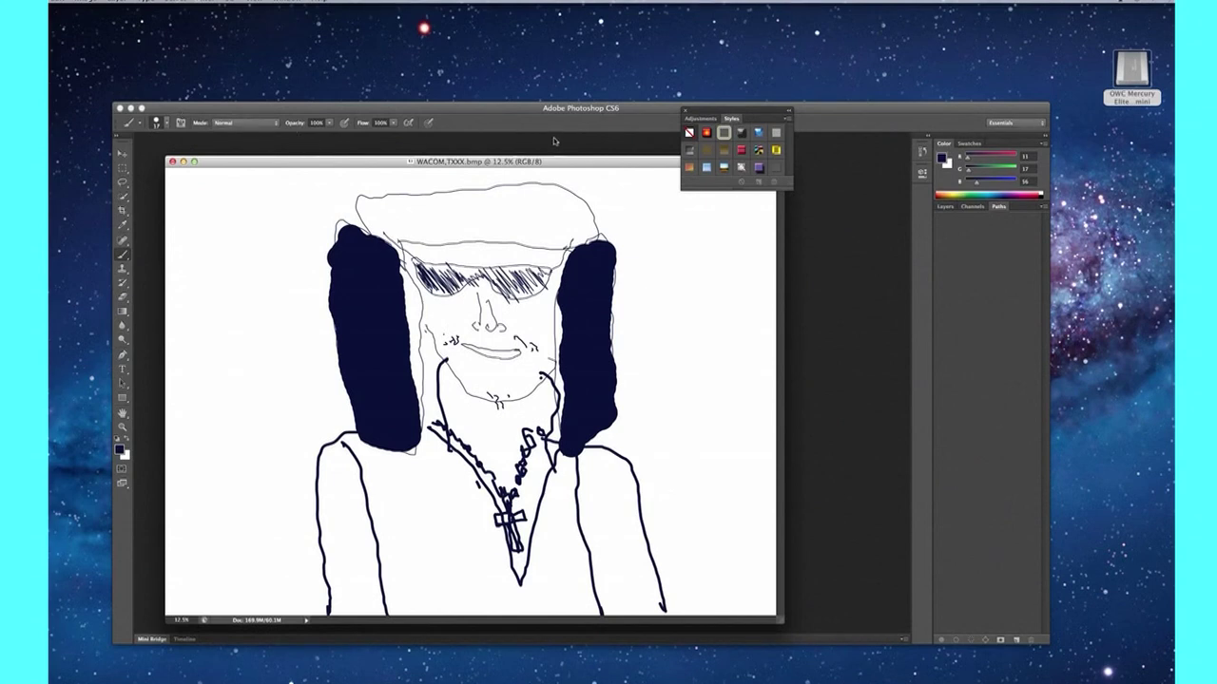
- Quit Photoshop from the application menu and select the saved BMP on the desktop
click(53, 8)
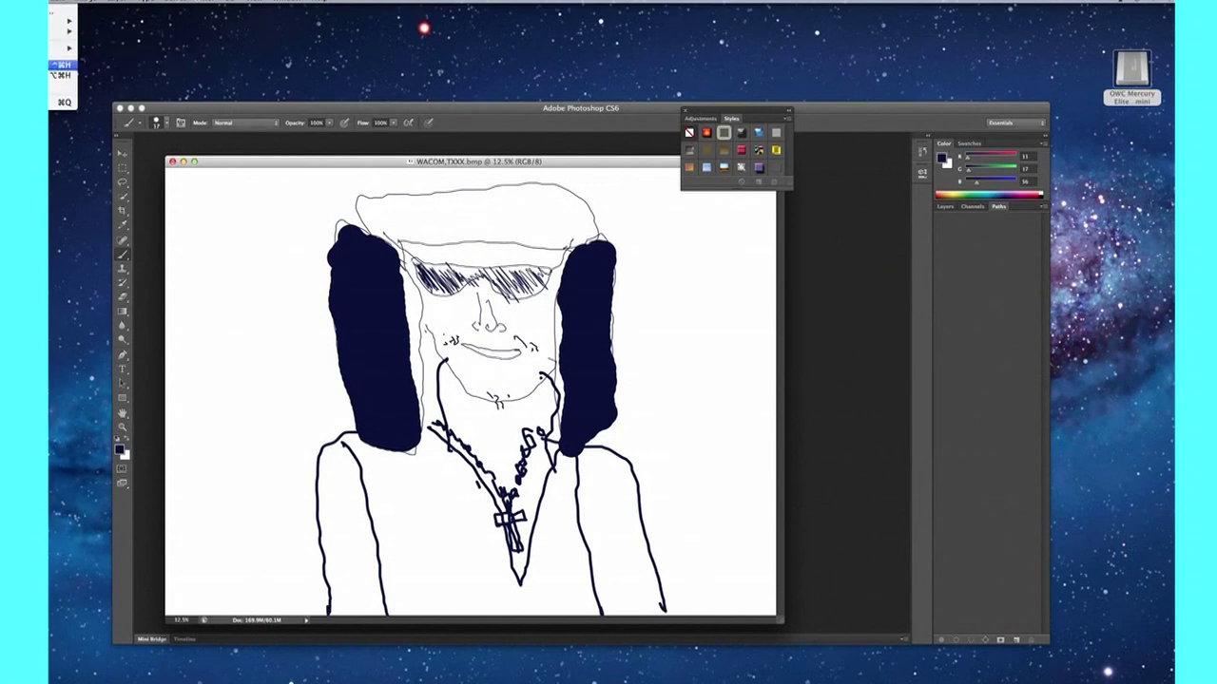
click(63, 70)
click(54, 8)
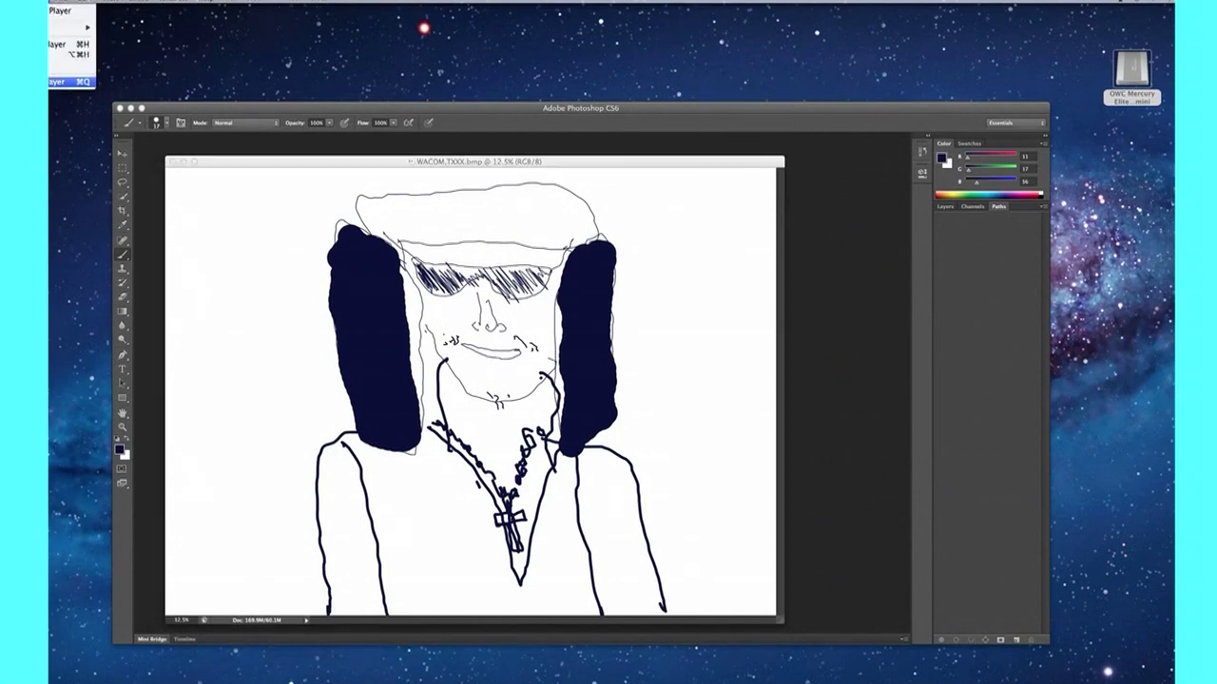
click(72, 85)
click(55, 3)
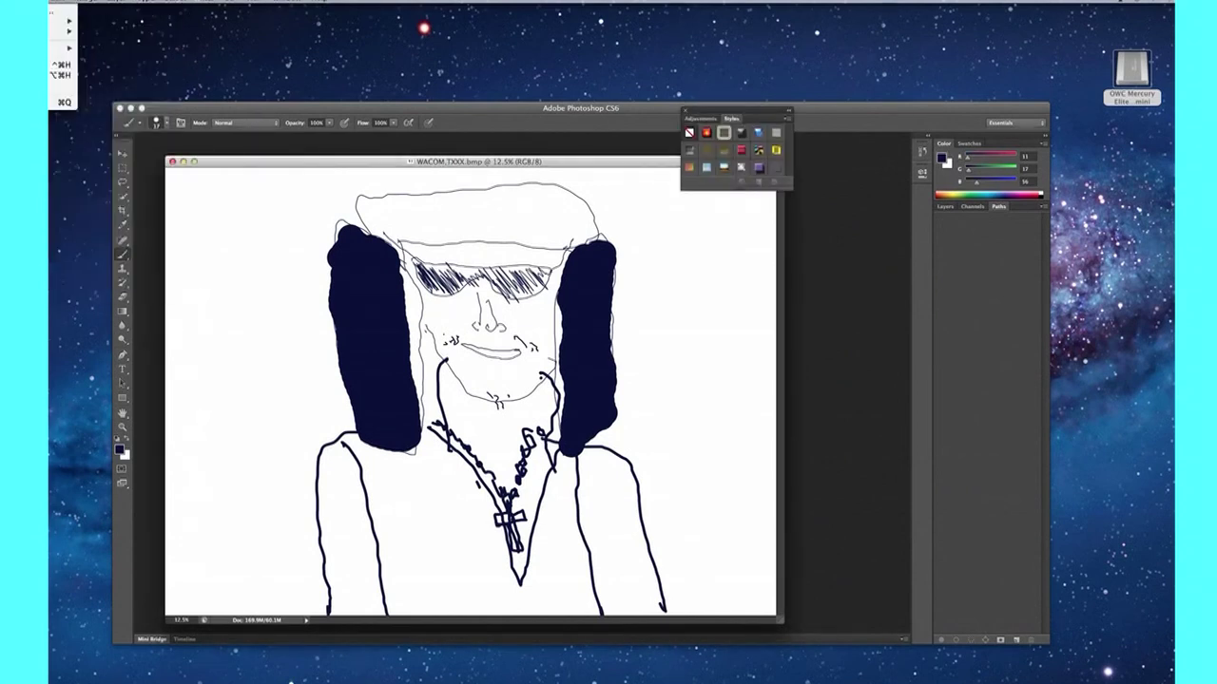
click(63, 101)
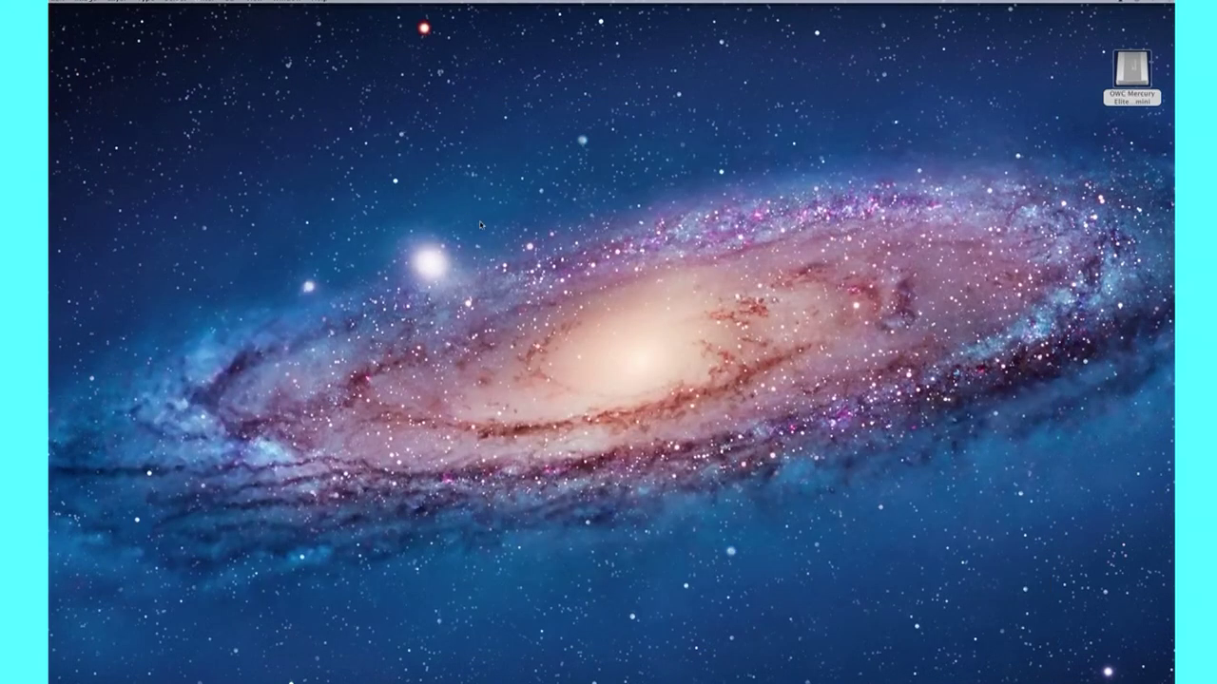
click(480, 224)
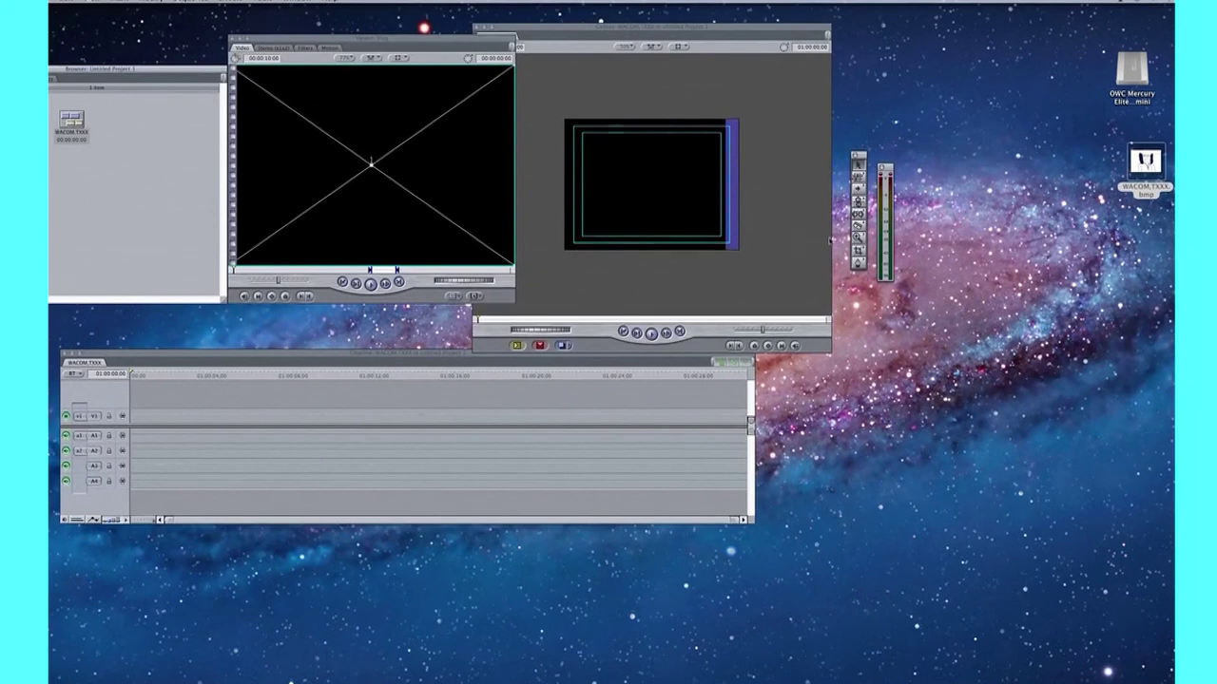
- Import WACOM.TXXX.bmp into the Browser and drop it at the start of V1
drag(272, 212, 171, 174)
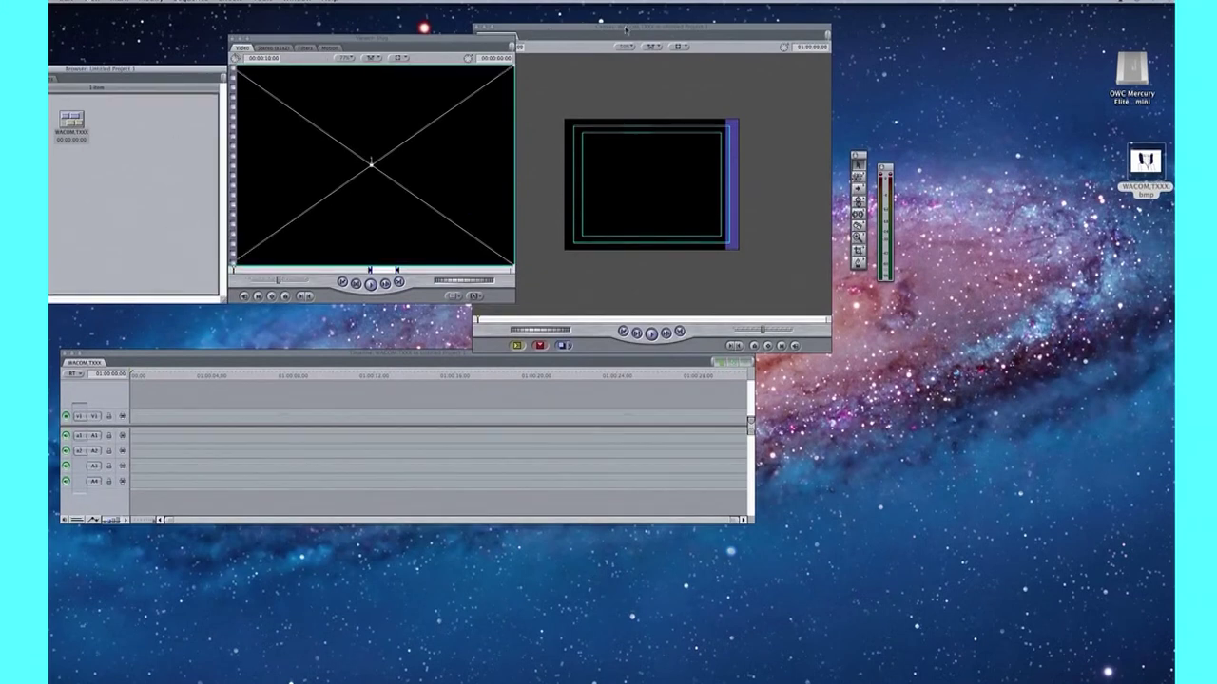
drag(550, 29, 696, 16)
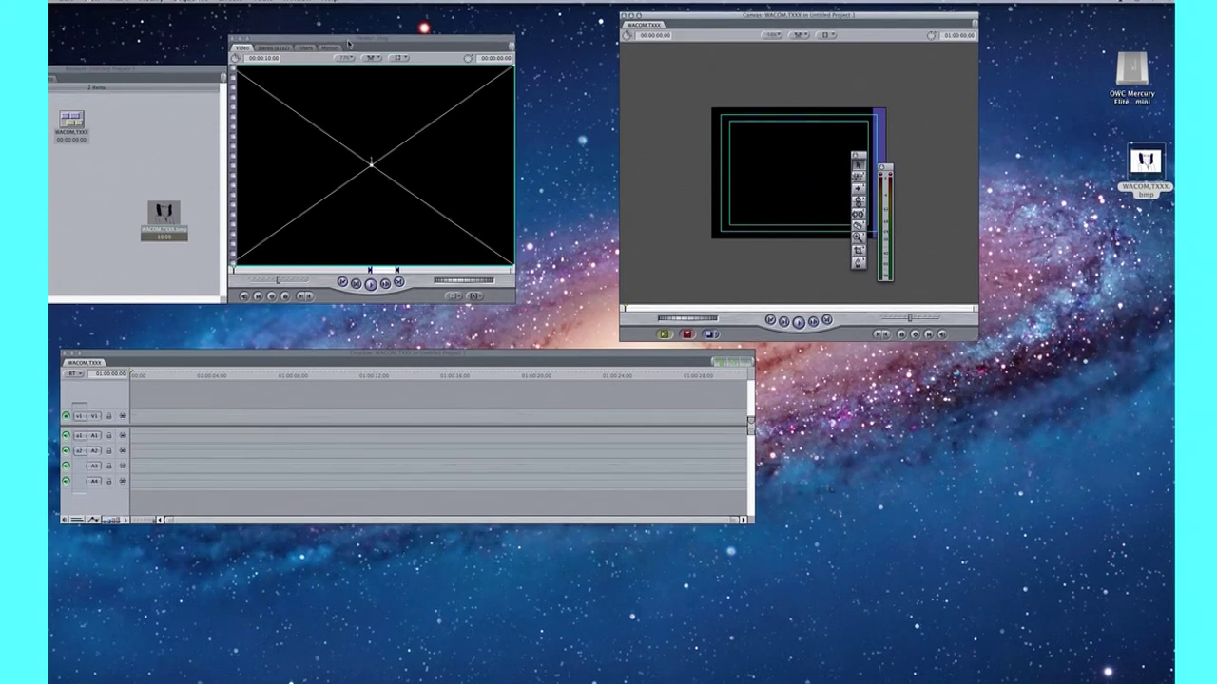
drag(350, 42, 417, 42)
drag(226, 181, 281, 177)
drag(217, 211, 142, 422)
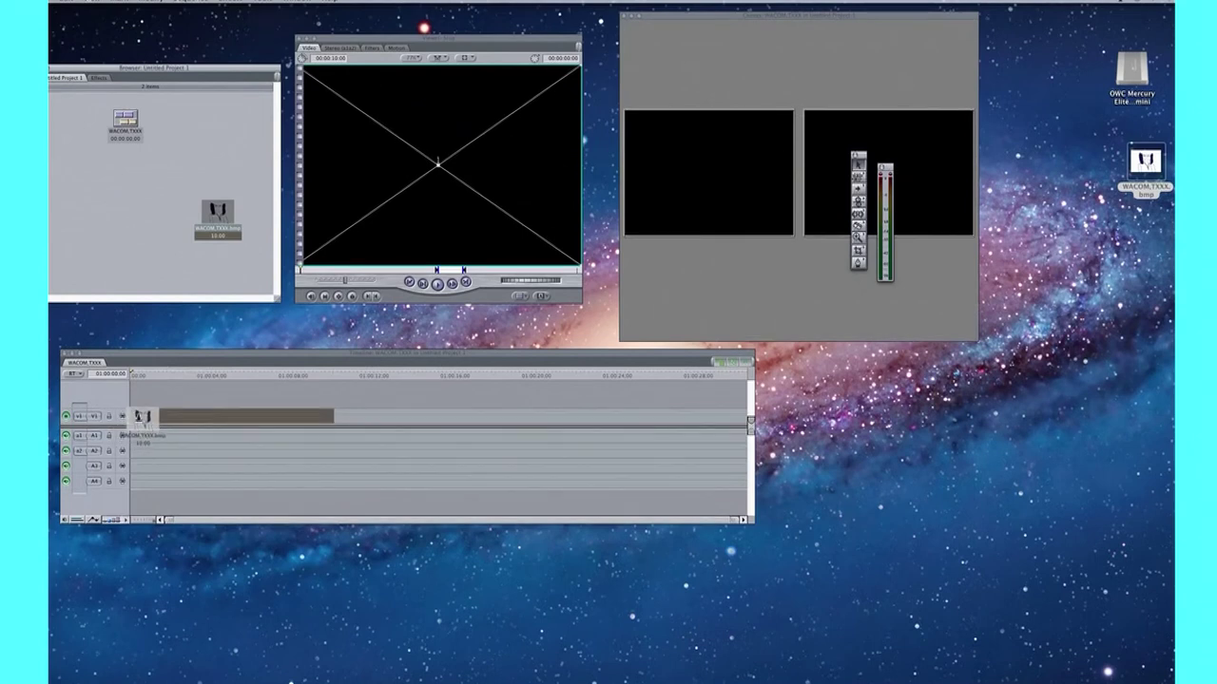
drag(141, 419, 141, 416)
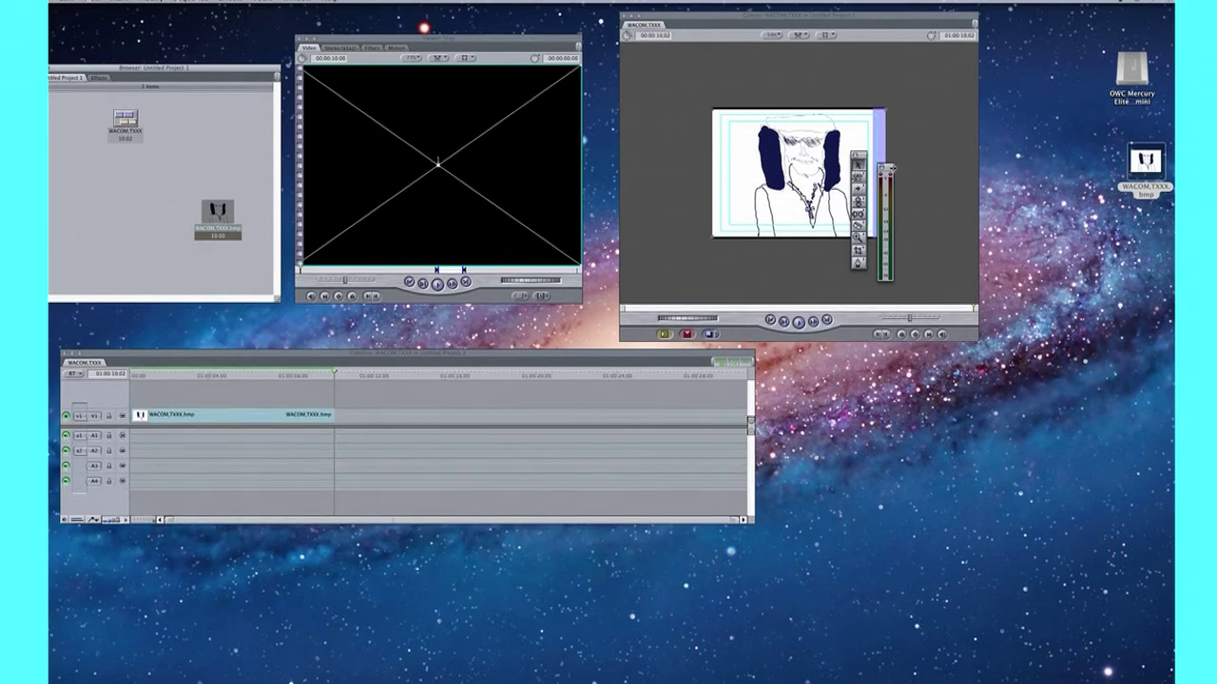
- Move the palettes off the Canvas and zoom the drawing to fill the preview
drag(892, 169, 1085, 169)
drag(859, 155, 1017, 156)
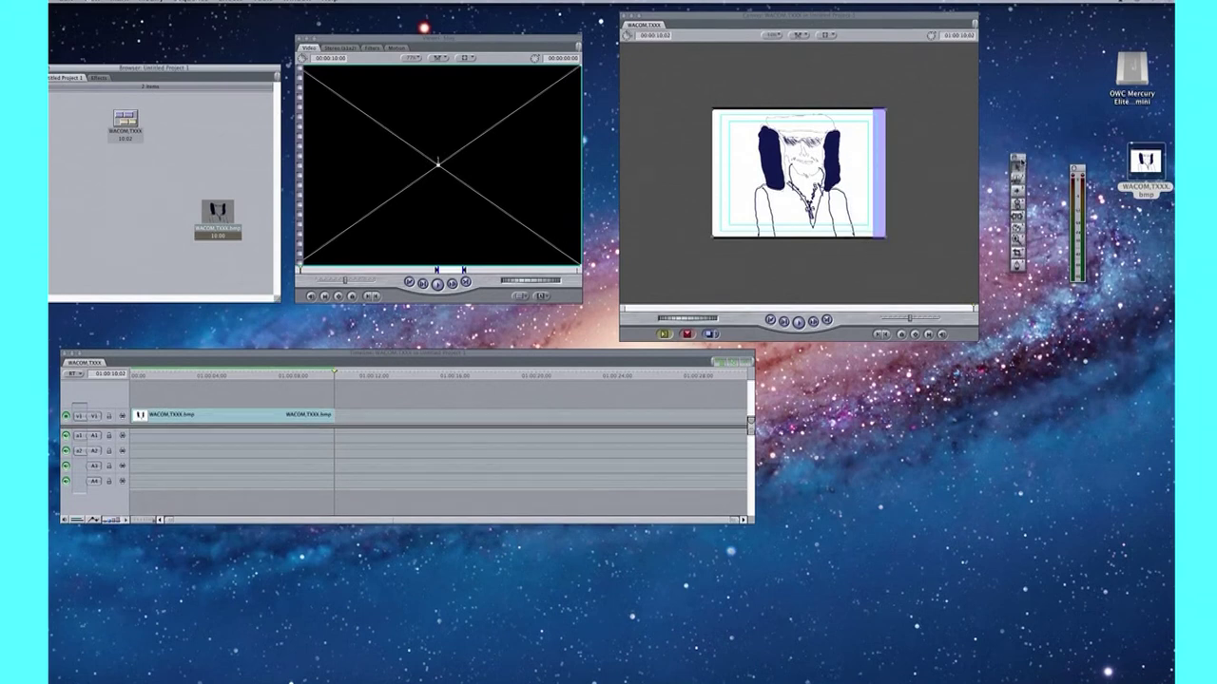
drag(827, 17, 791, 17)
click(743, 36)
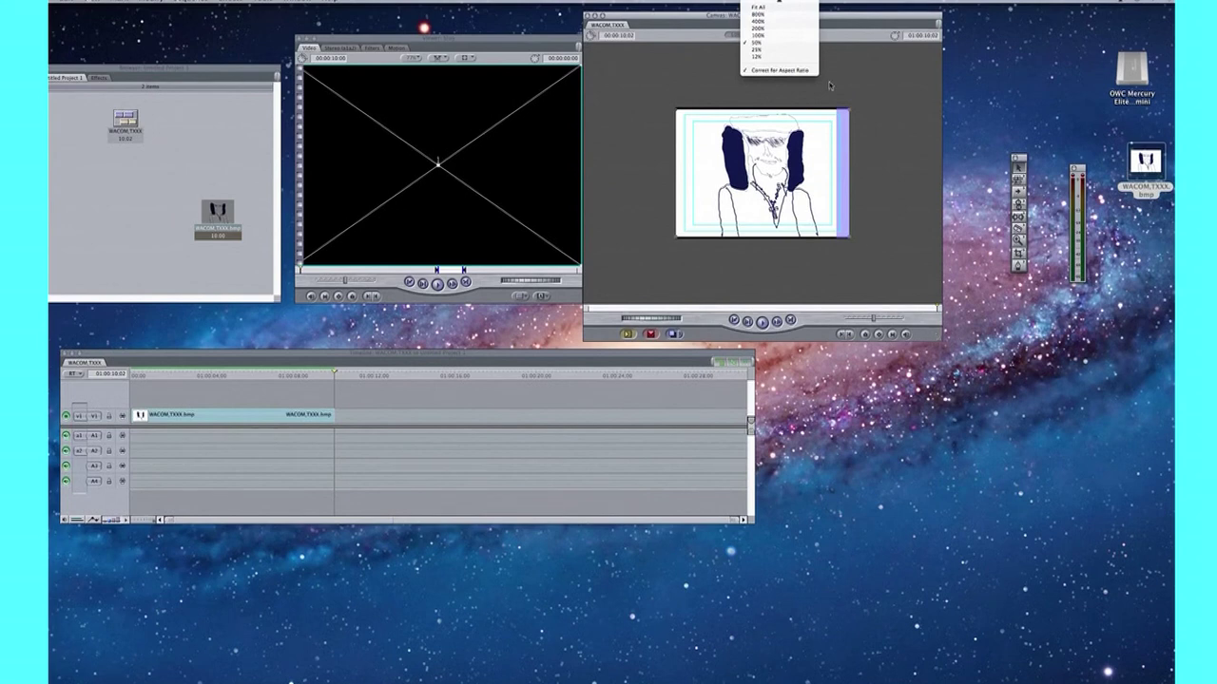
click(749, 36)
click(761, 43)
- Enlarge the Canvas and stack a second drawing clip on new track V2 above V1
drag(936, 341, 1010, 411)
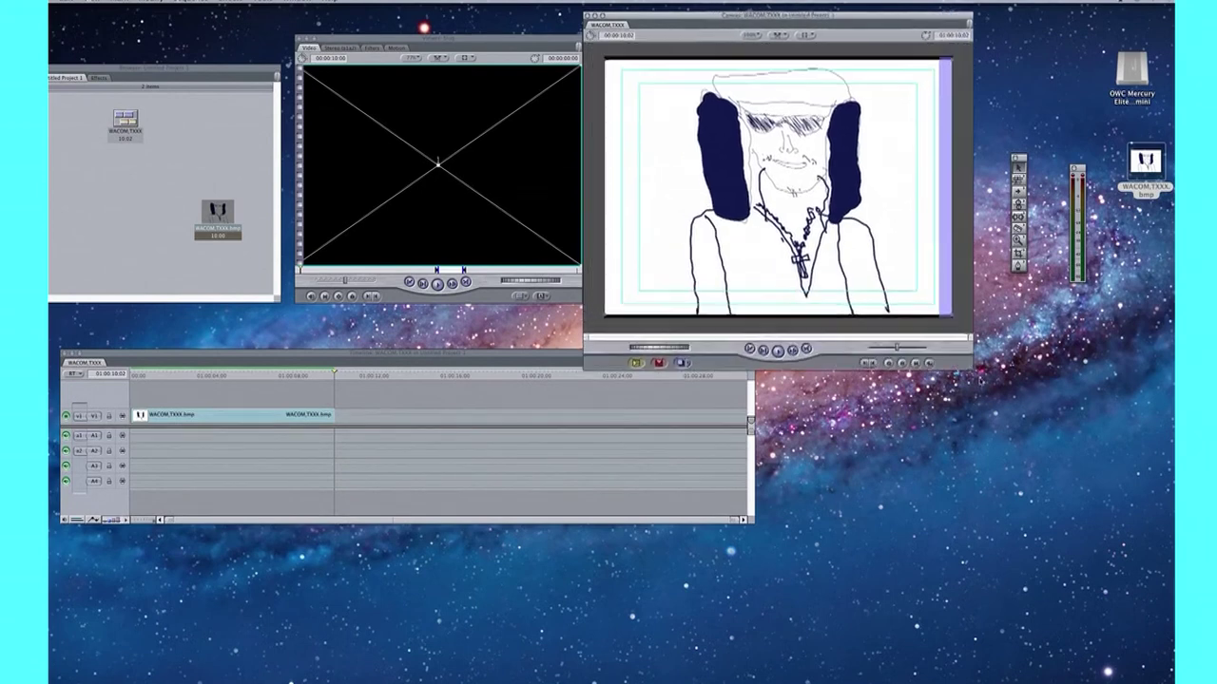
click(269, 416)
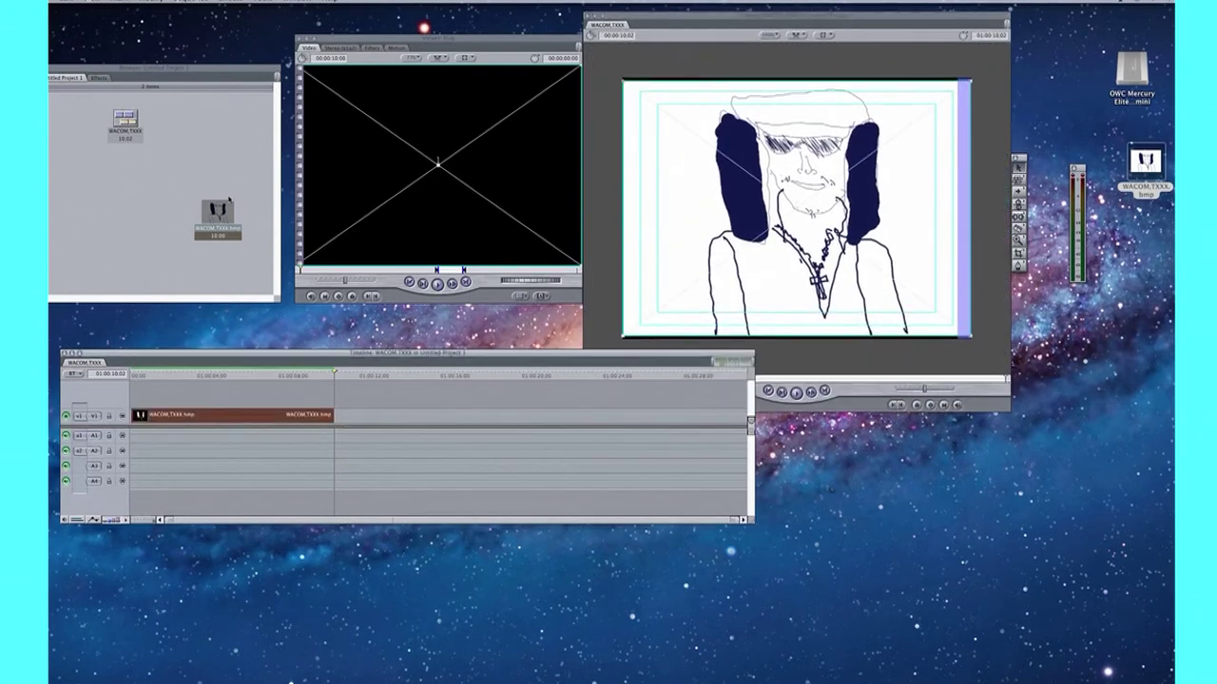
mouse_move(226, 209)
mouse_down()
mouse_move(164, 404)
mouse_move(141, 405)
mouse_up()
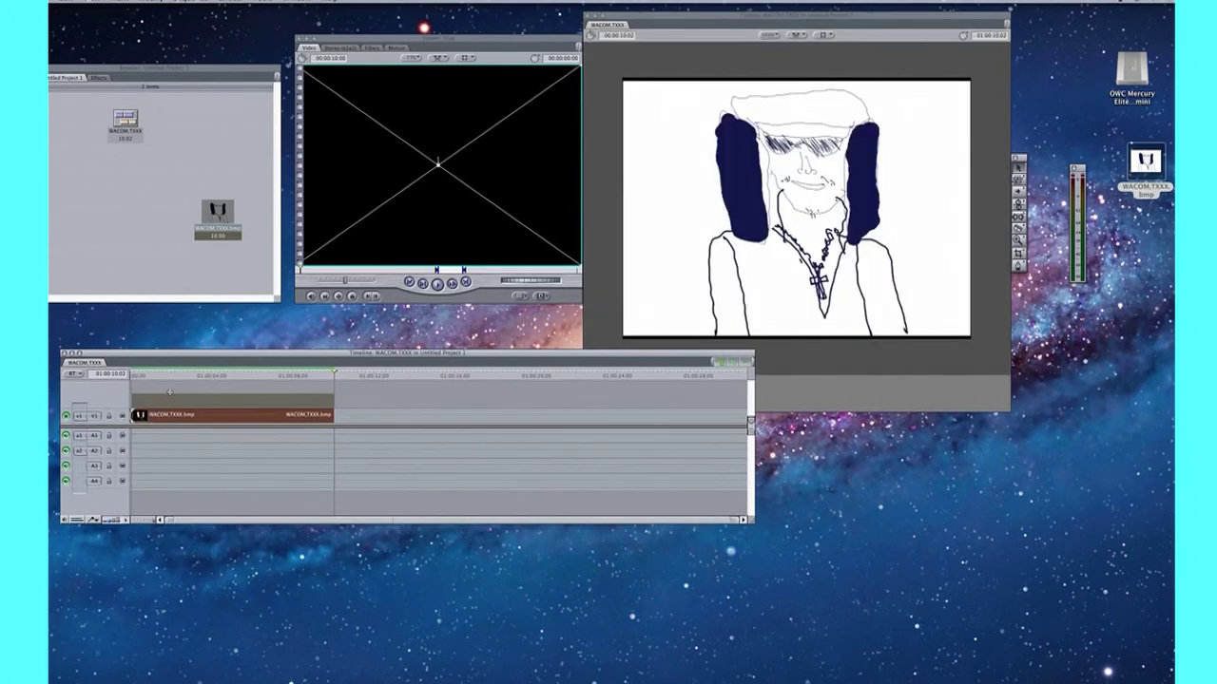
drag(169, 392, 173, 393)
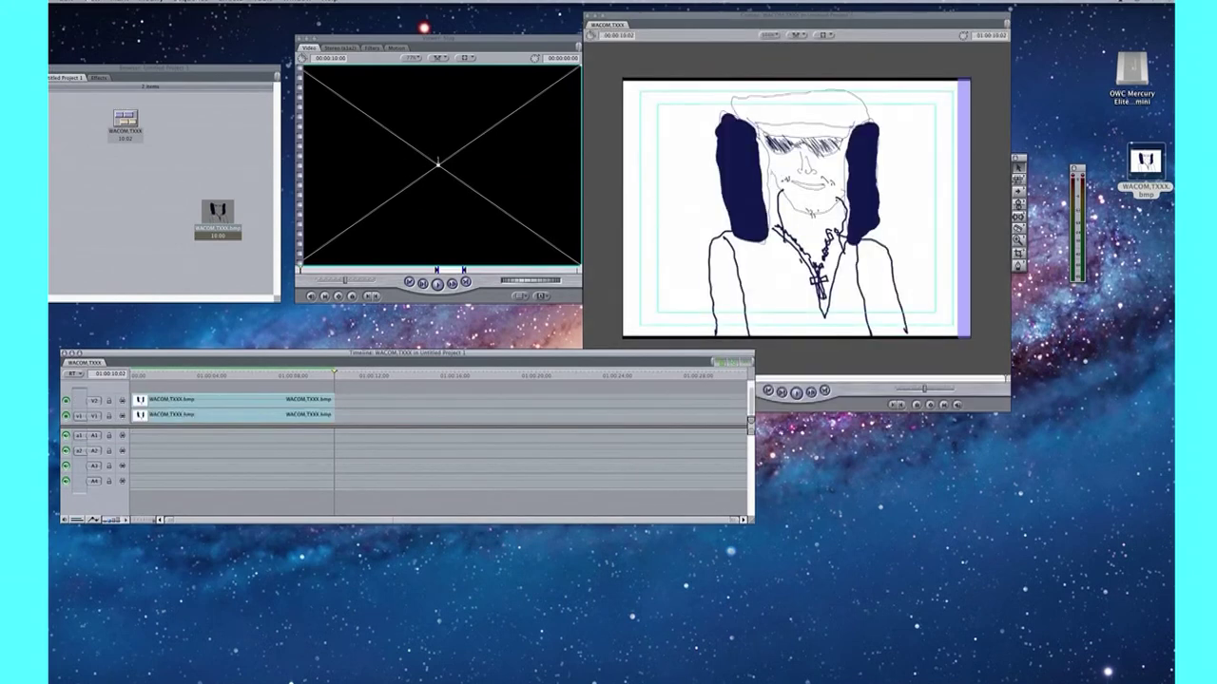
click(226, 5)
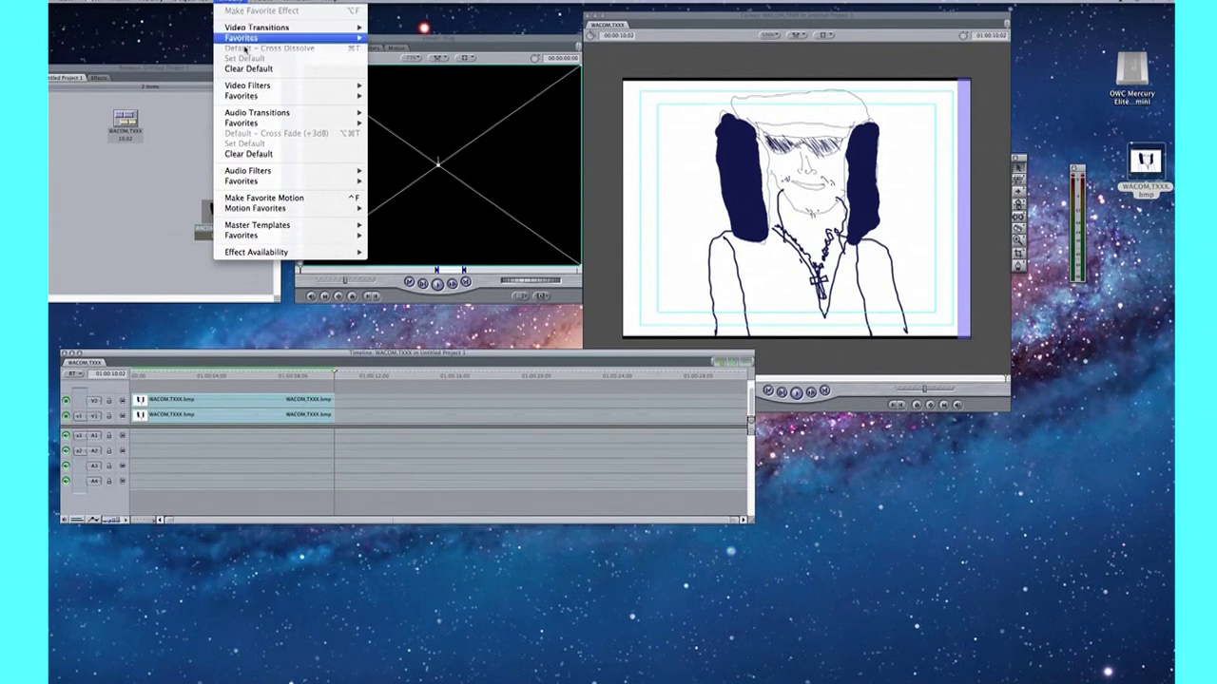
- Create an Oval shape generator and shrink its size to about 9
click(460, 42)
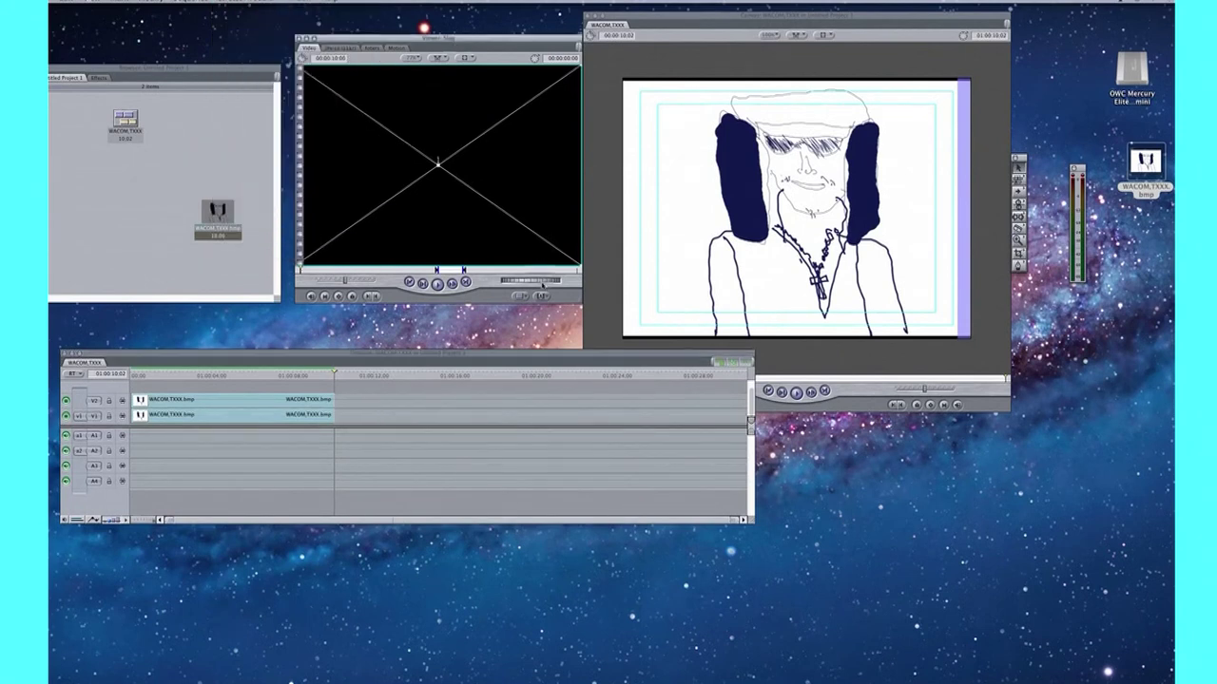
click(540, 296)
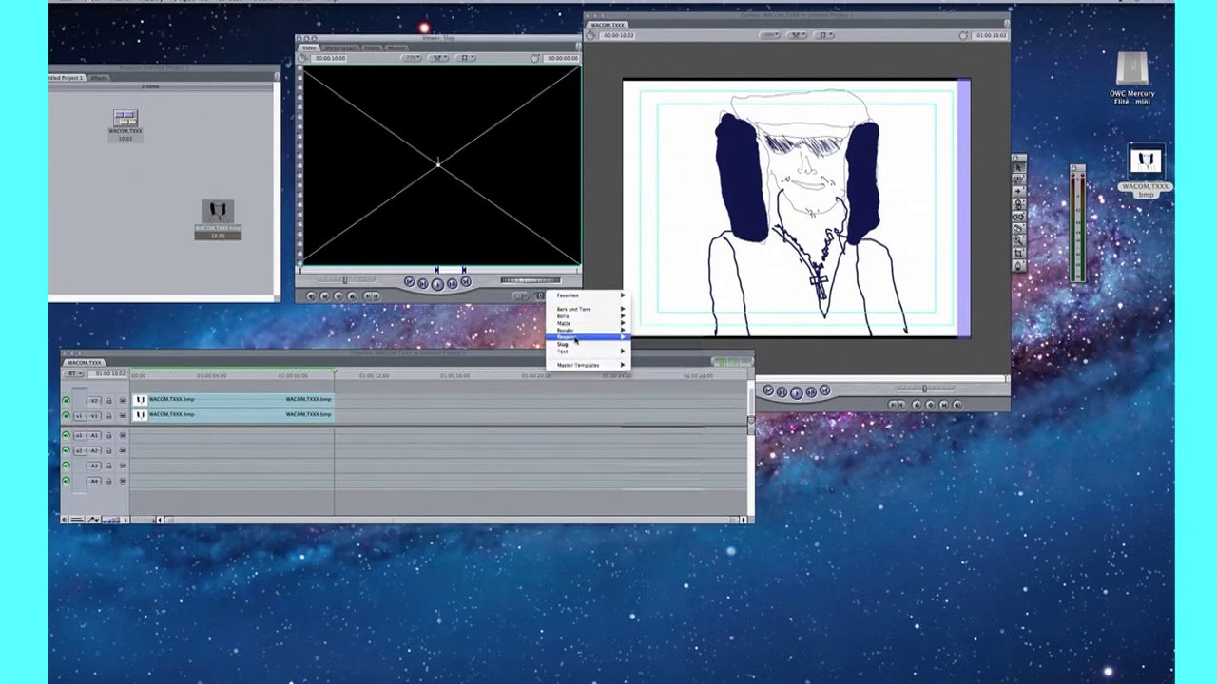
mouse_move(566, 337)
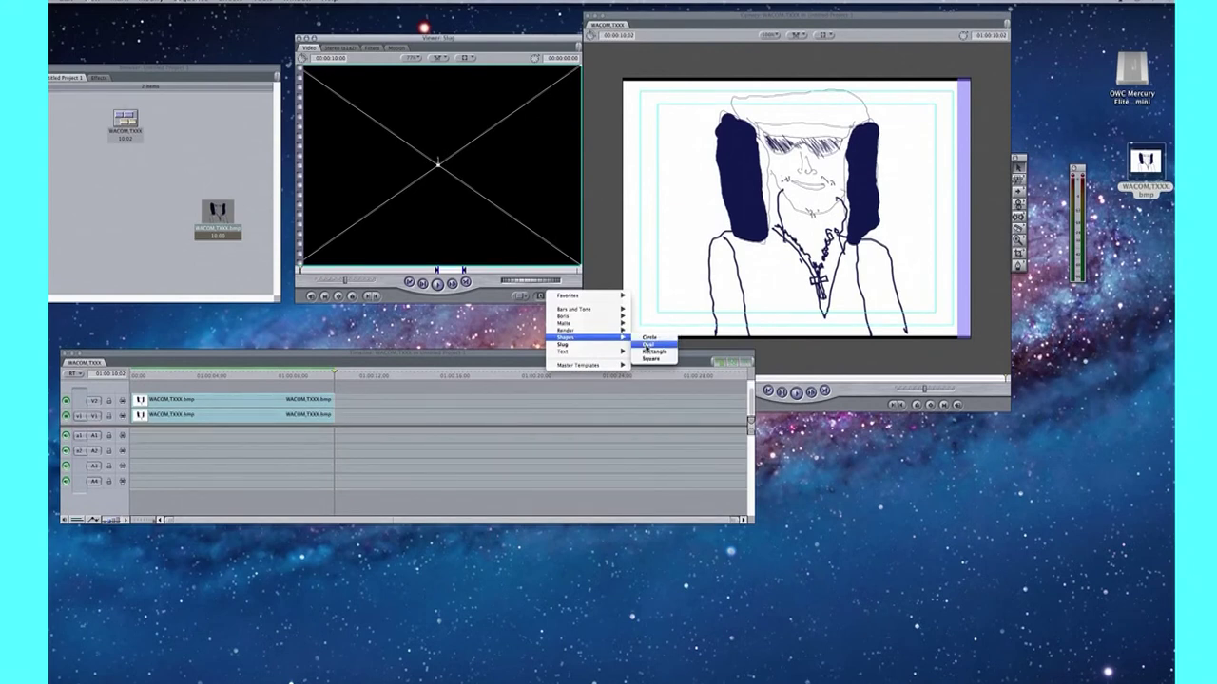
click(647, 345)
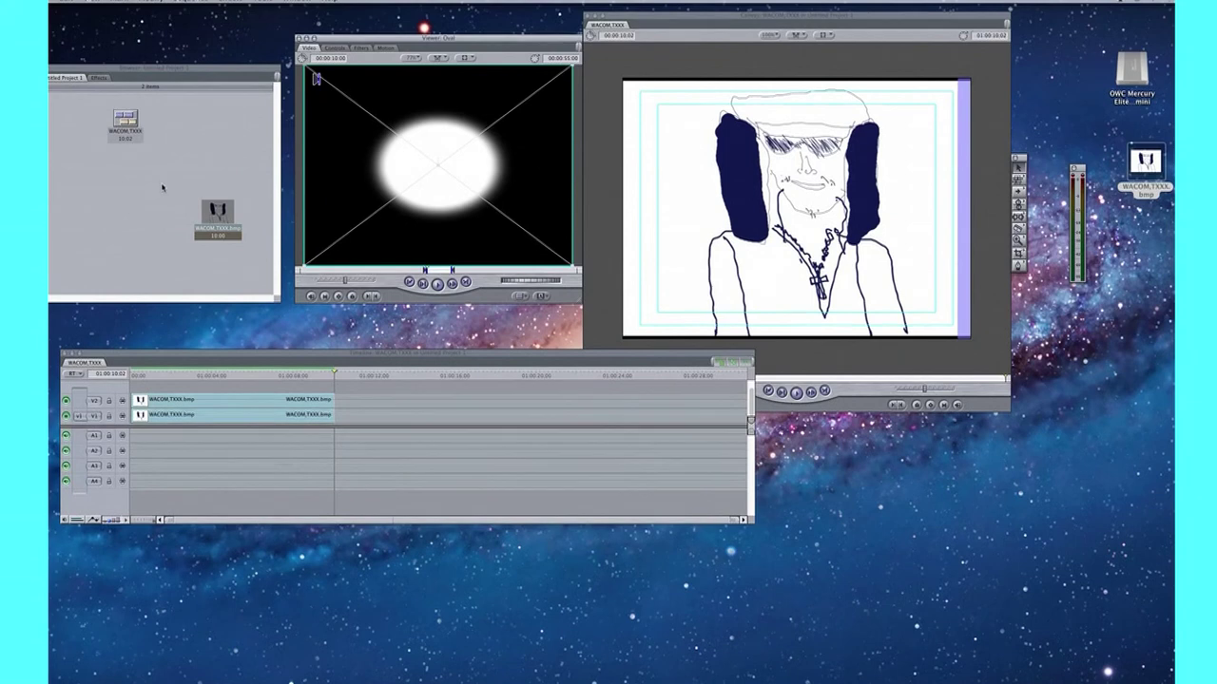
click(334, 48)
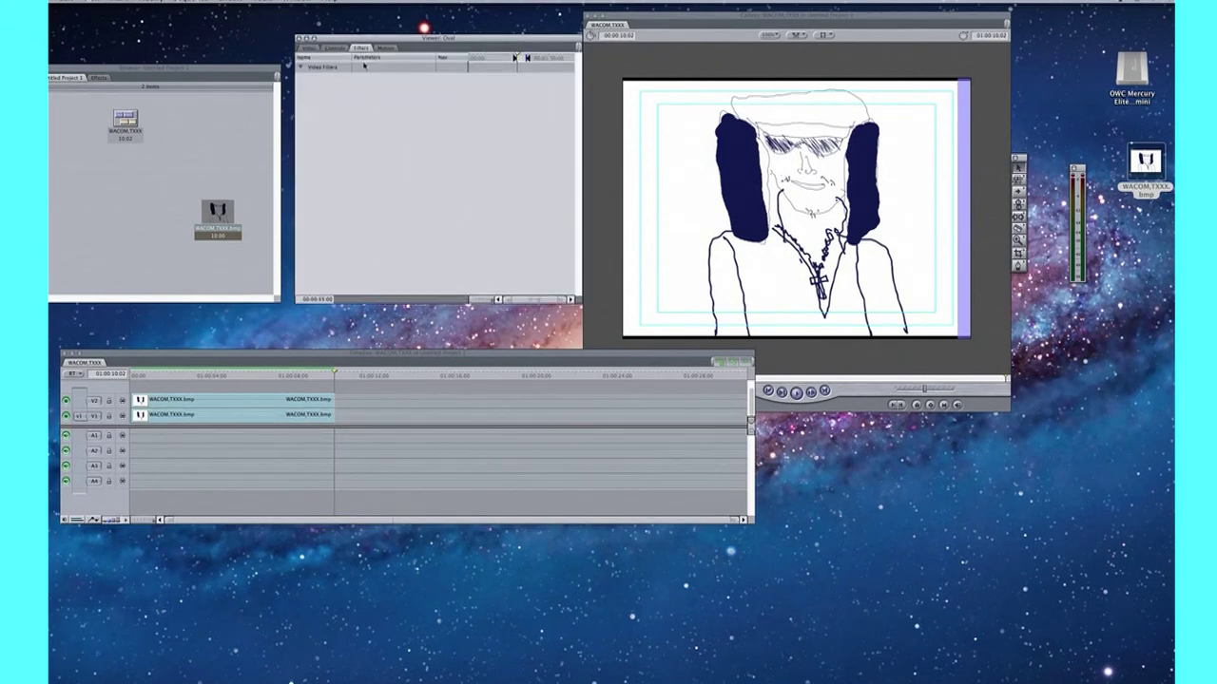
drag(367, 80, 353, 92)
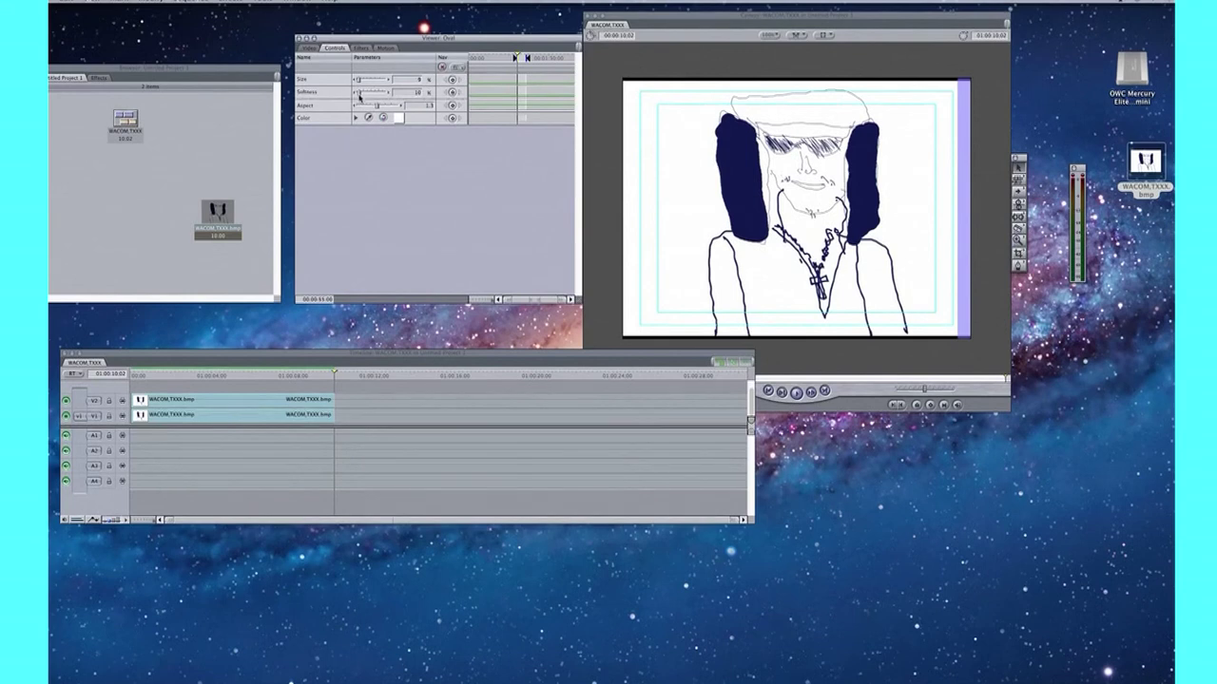
- Set the oval's colour to a slightly darkened bright green and preview it
click(397, 117)
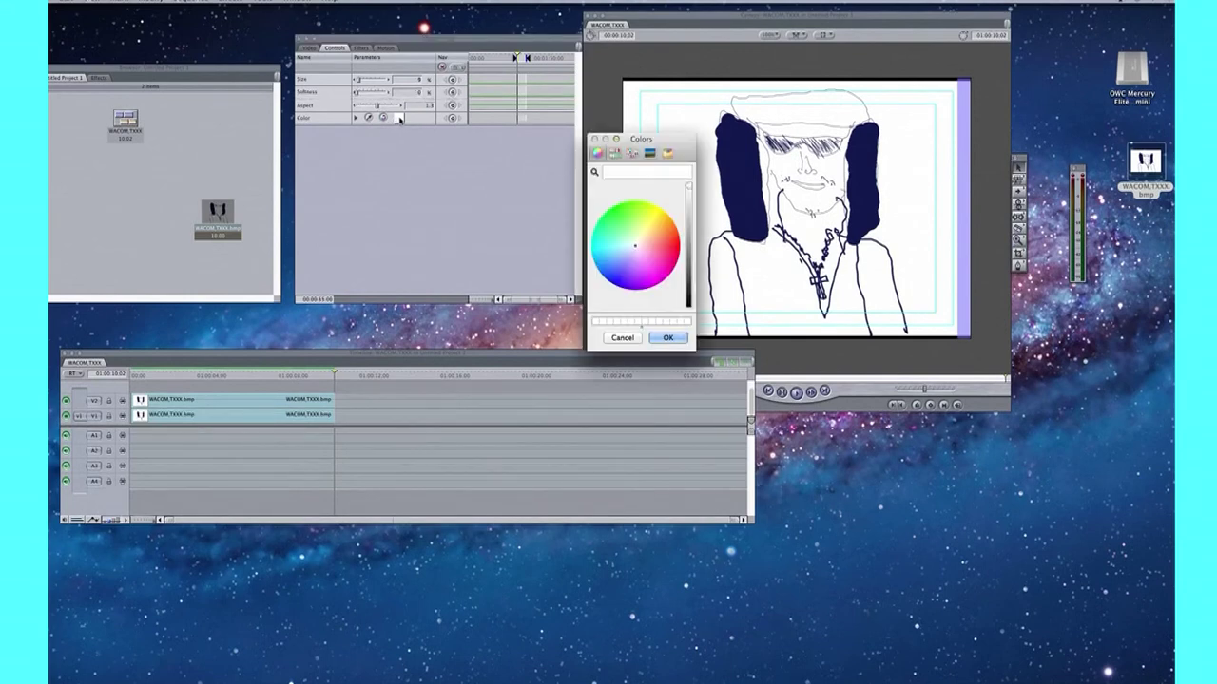
click(614, 210)
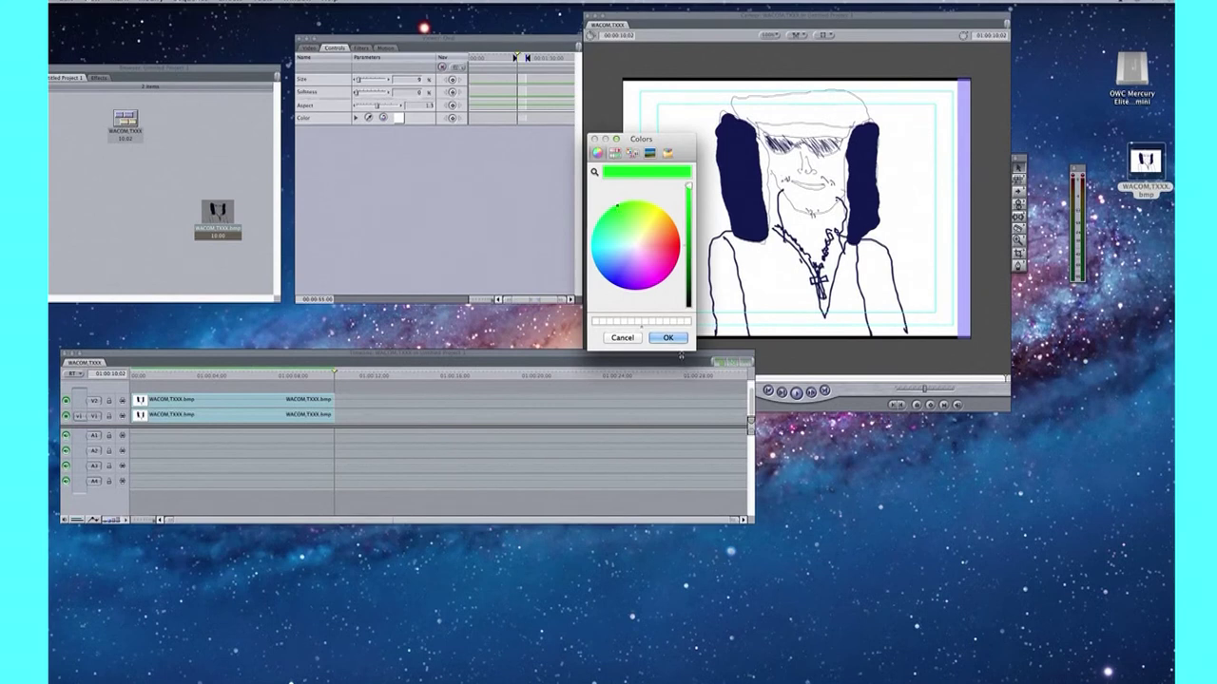
drag(689, 186, 690, 224)
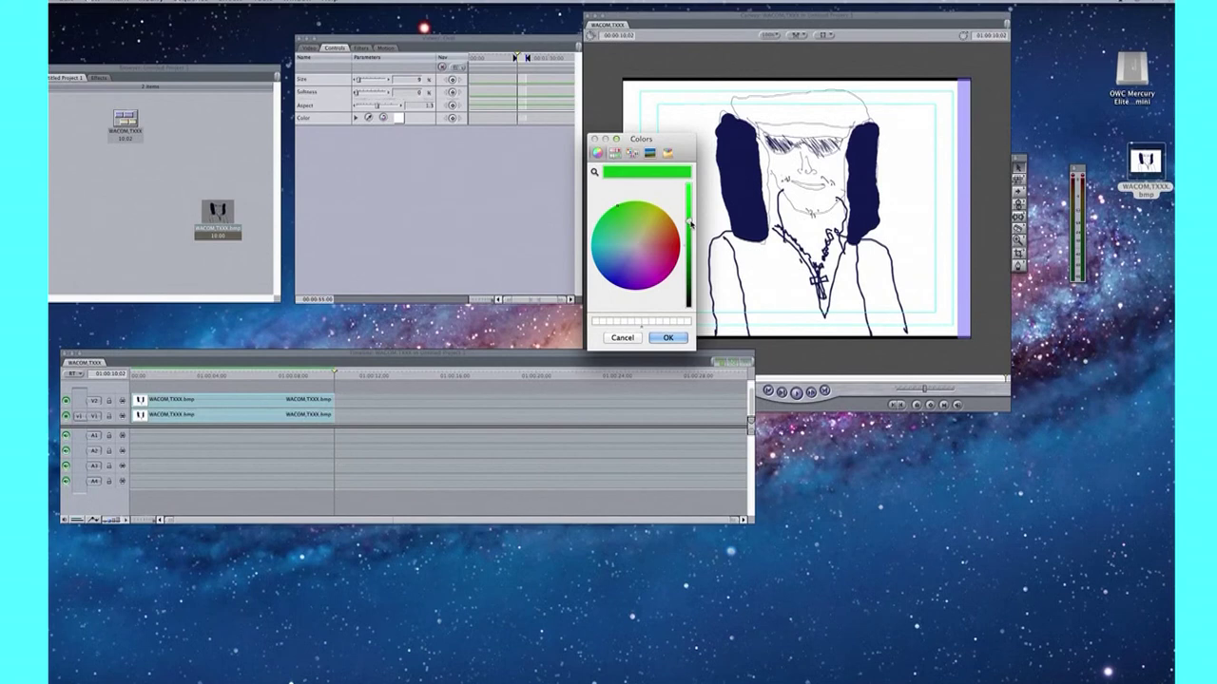
click(667, 337)
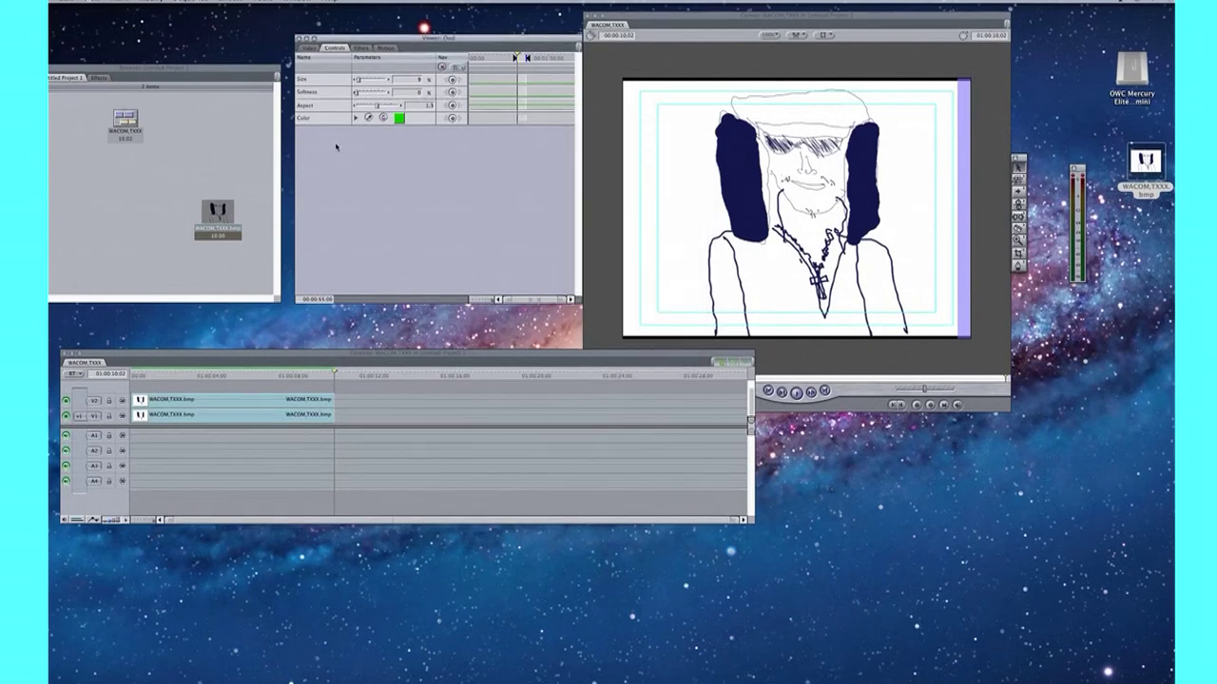
click(307, 48)
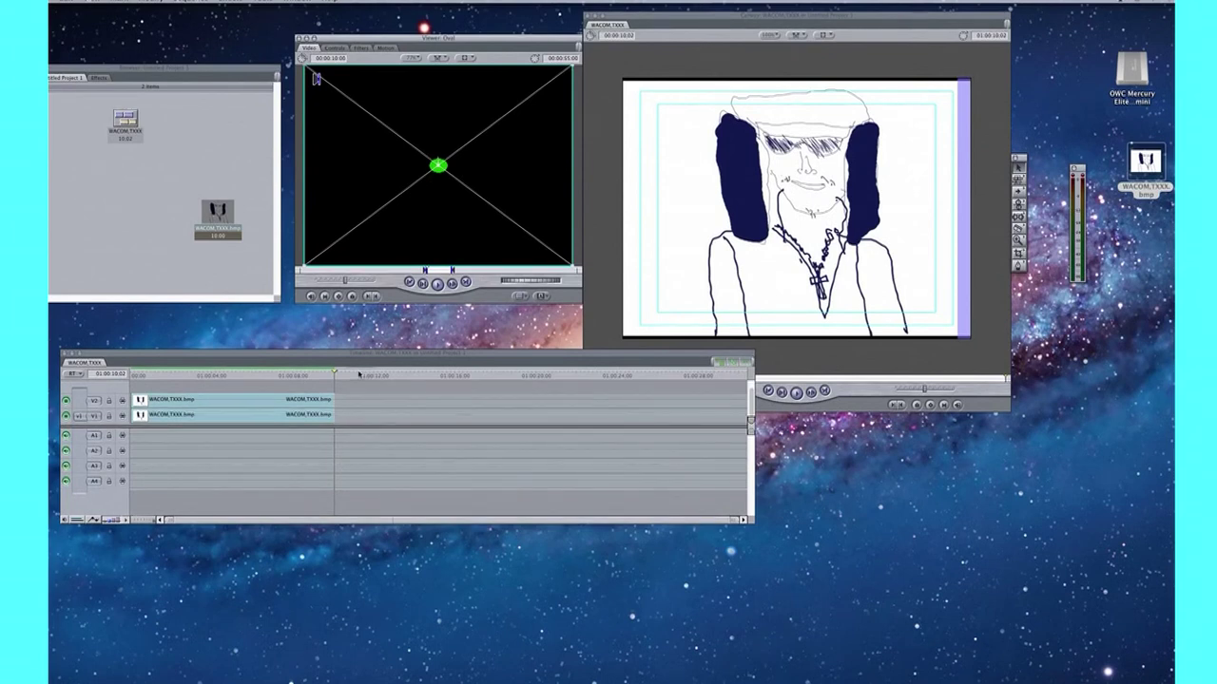
- Place the green Oval clip on a new top track above the drawing clips, then bring up the Effects menu
mouse_move(359, 374)
mouse_down()
mouse_move(375, 418)
mouse_move(149, 388)
mouse_up()
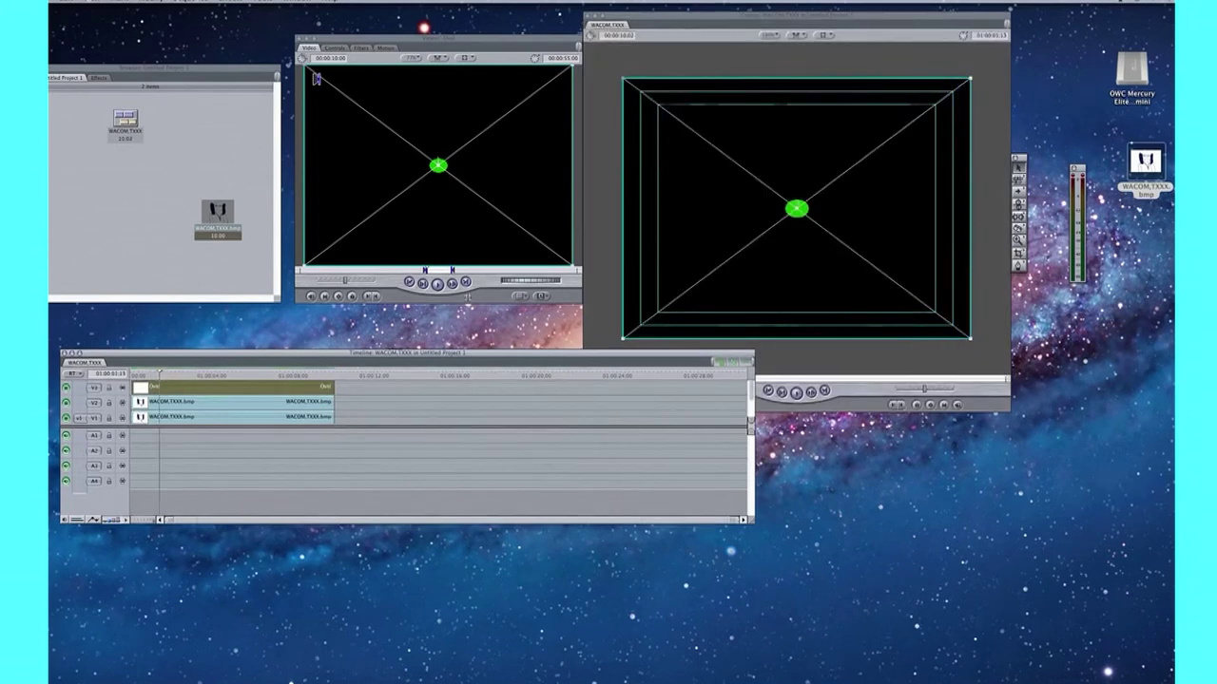
double_click(285, 387)
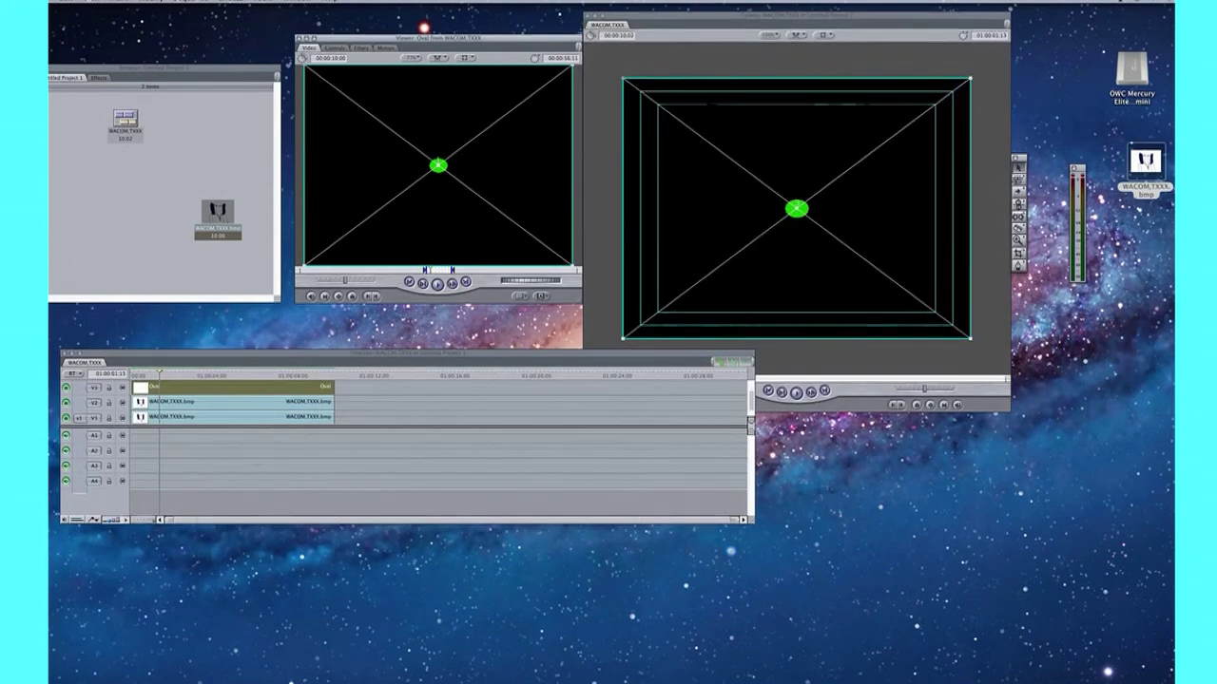
click(238, 2)
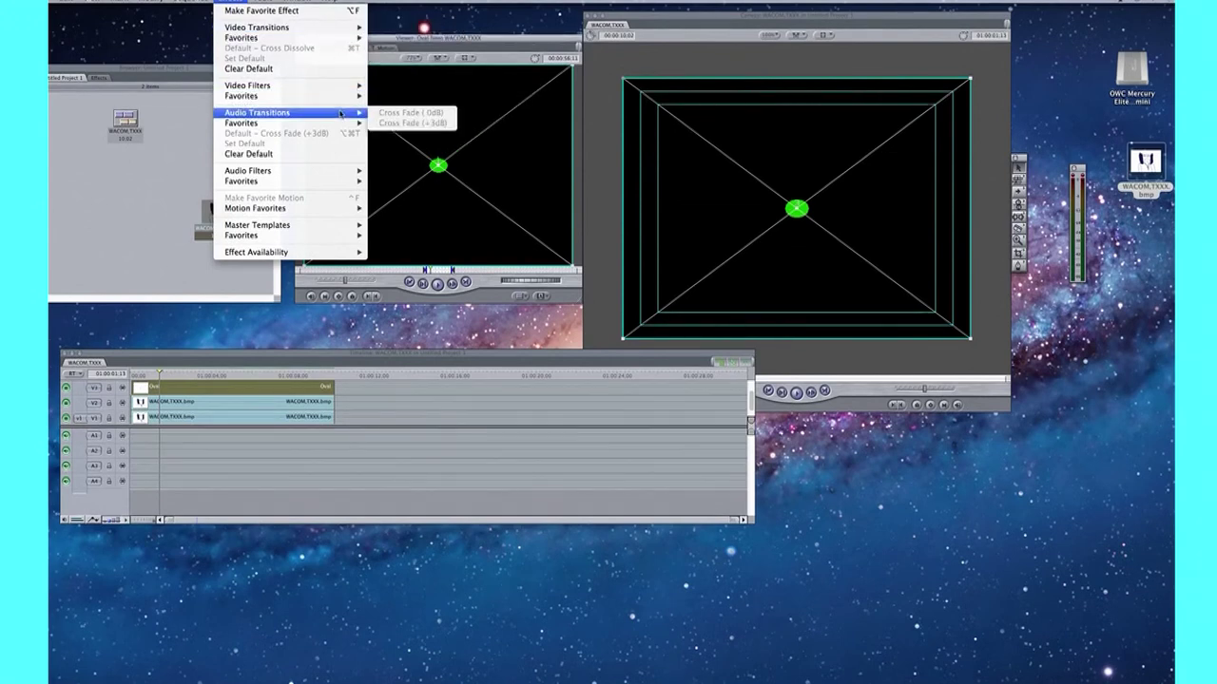
mouse_move(249, 86)
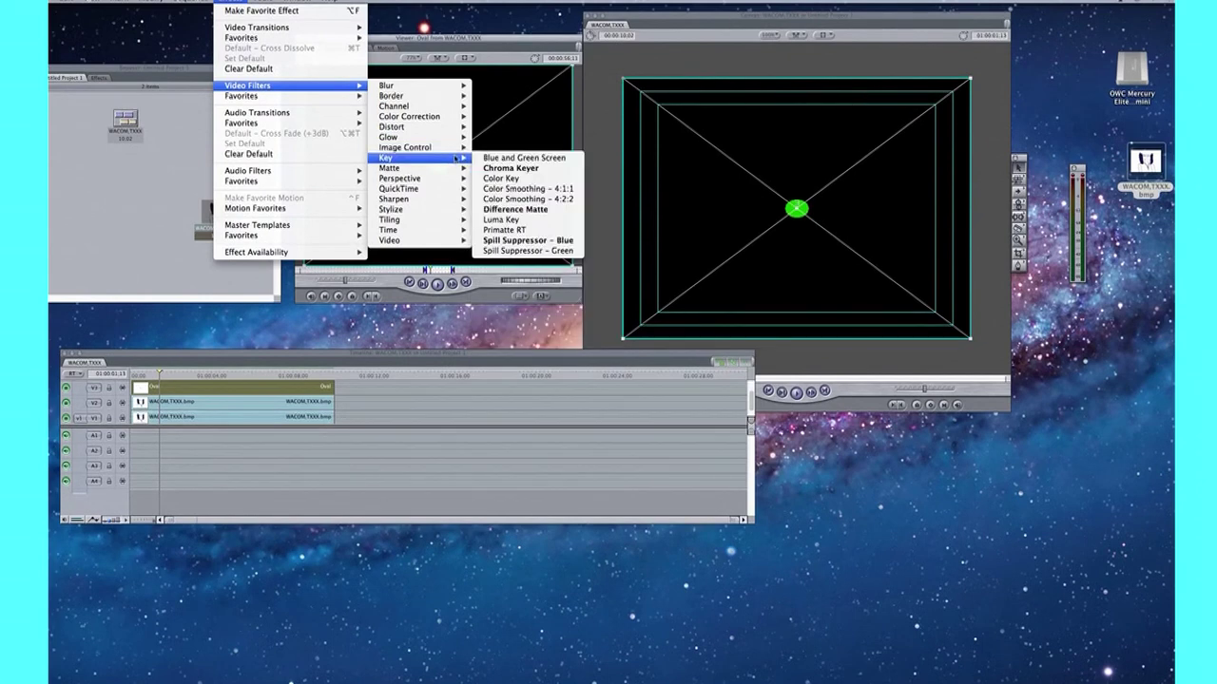
mouse_move(409, 158)
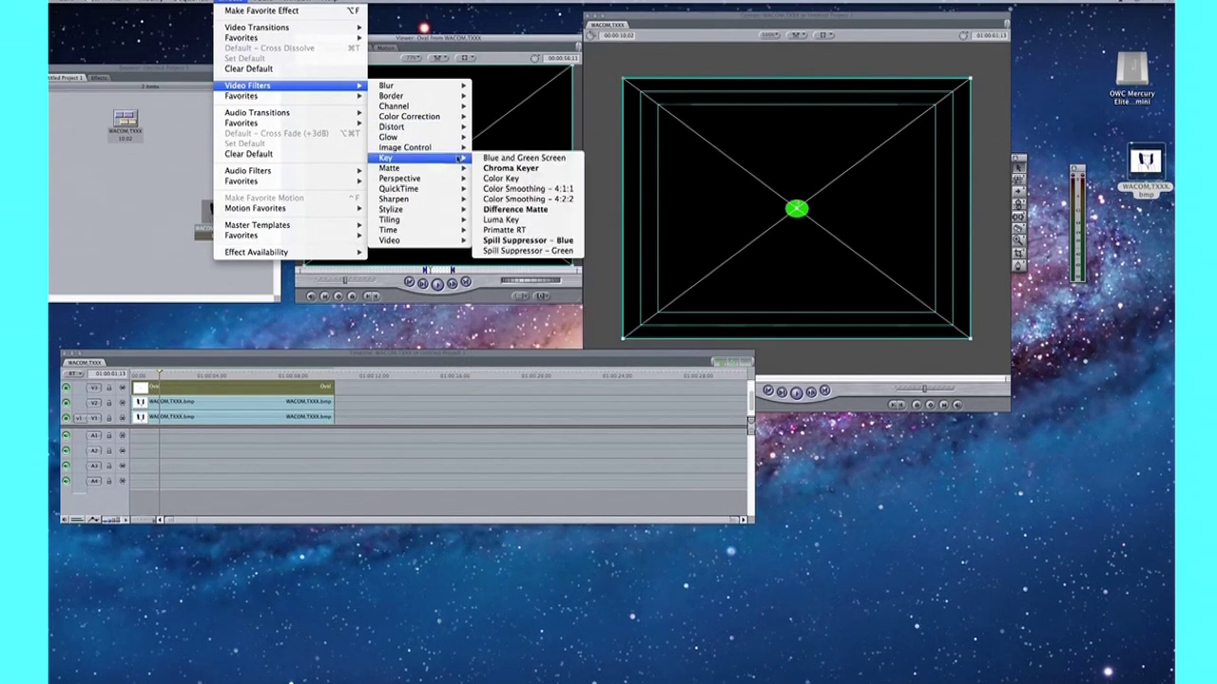
- Apply a Chroma Keyer to the Oval clip, keying out its black background
click(504, 165)
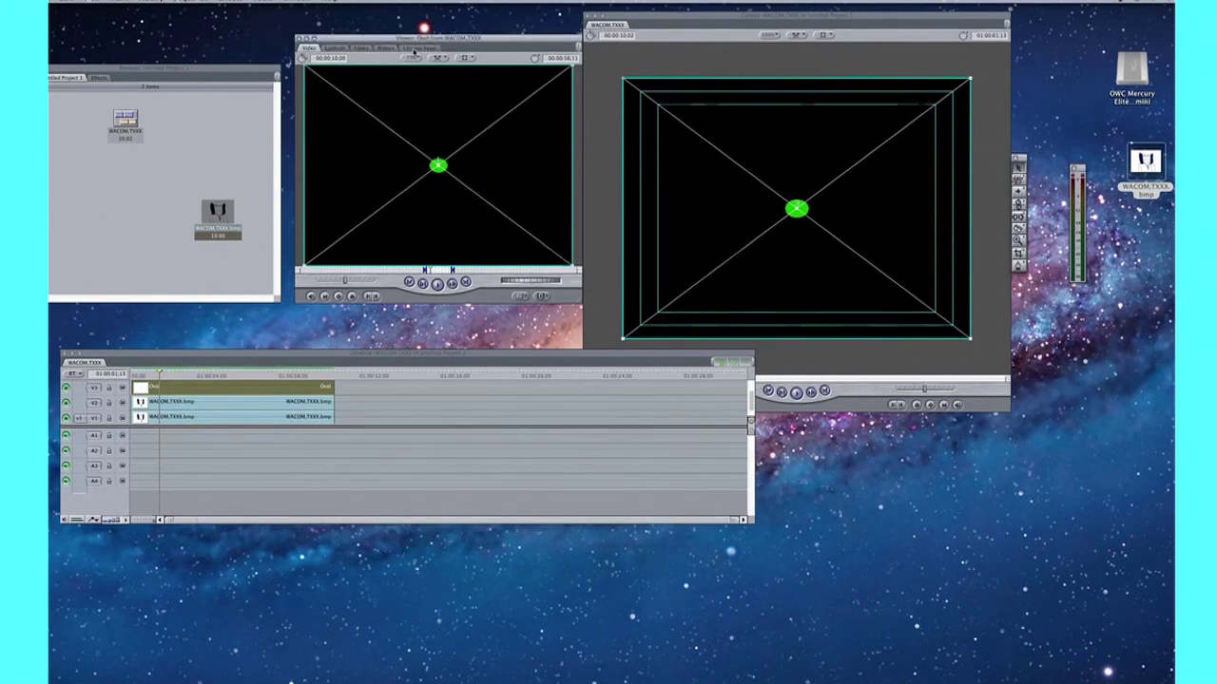
click(415, 50)
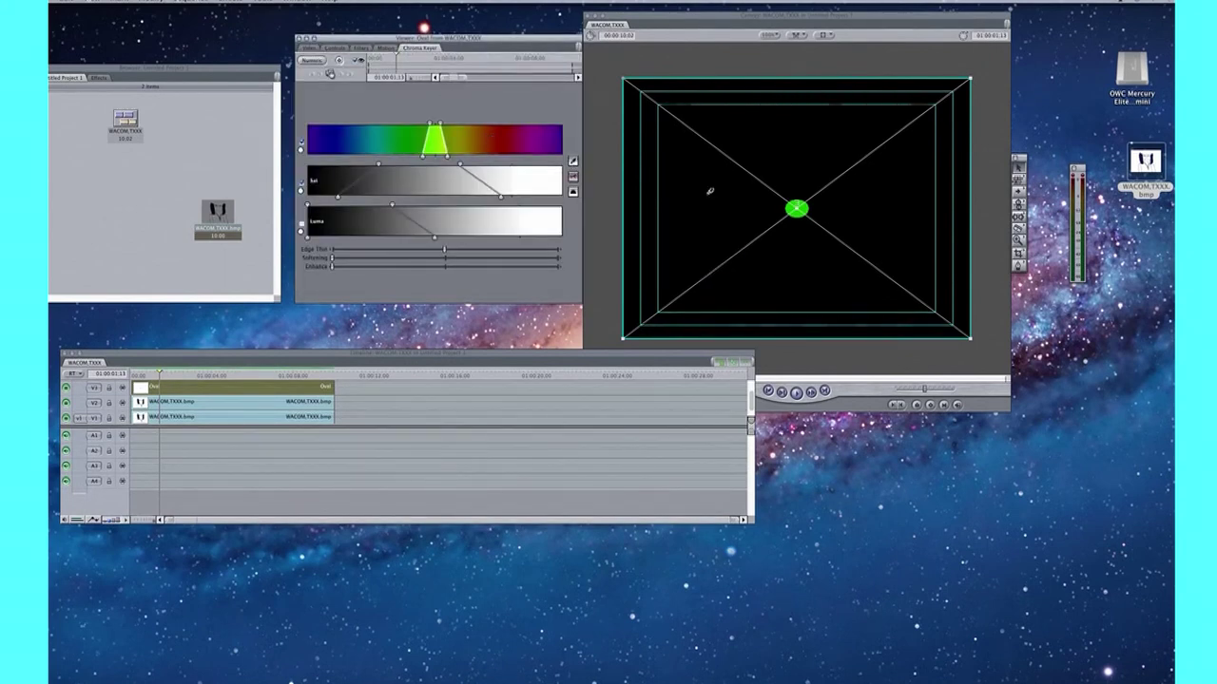
click(709, 191)
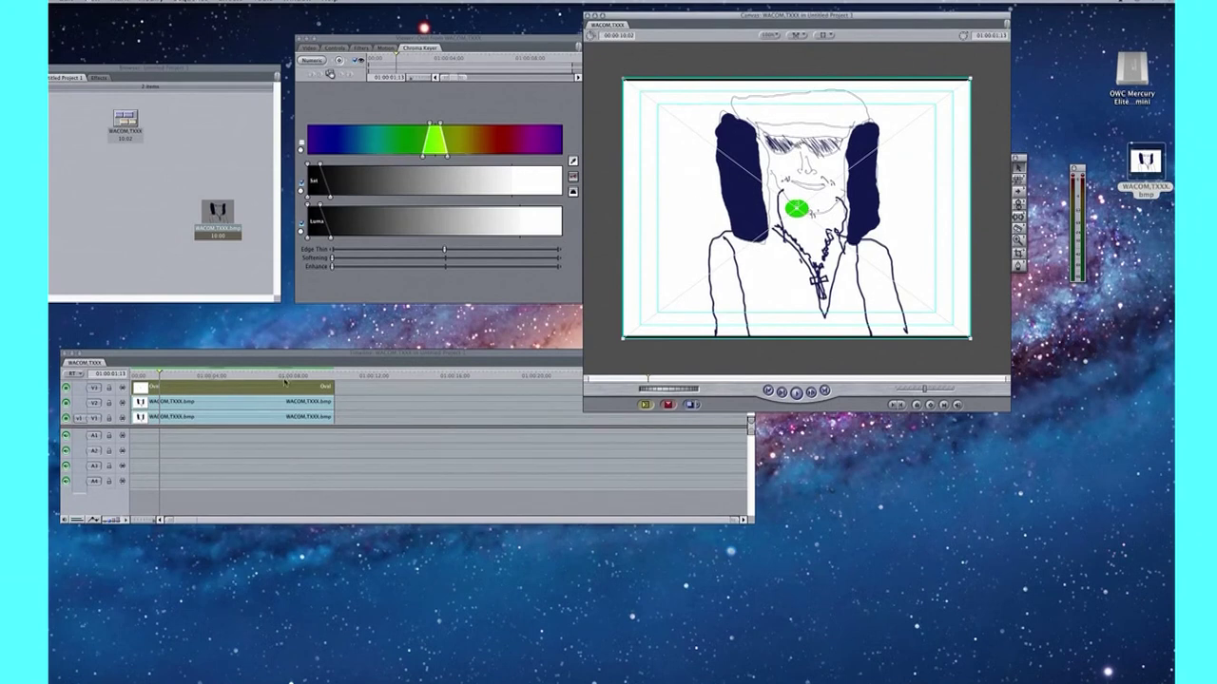
- Select the Oval clip in the Timeline and nudge the green oval slightly left
click(221, 375)
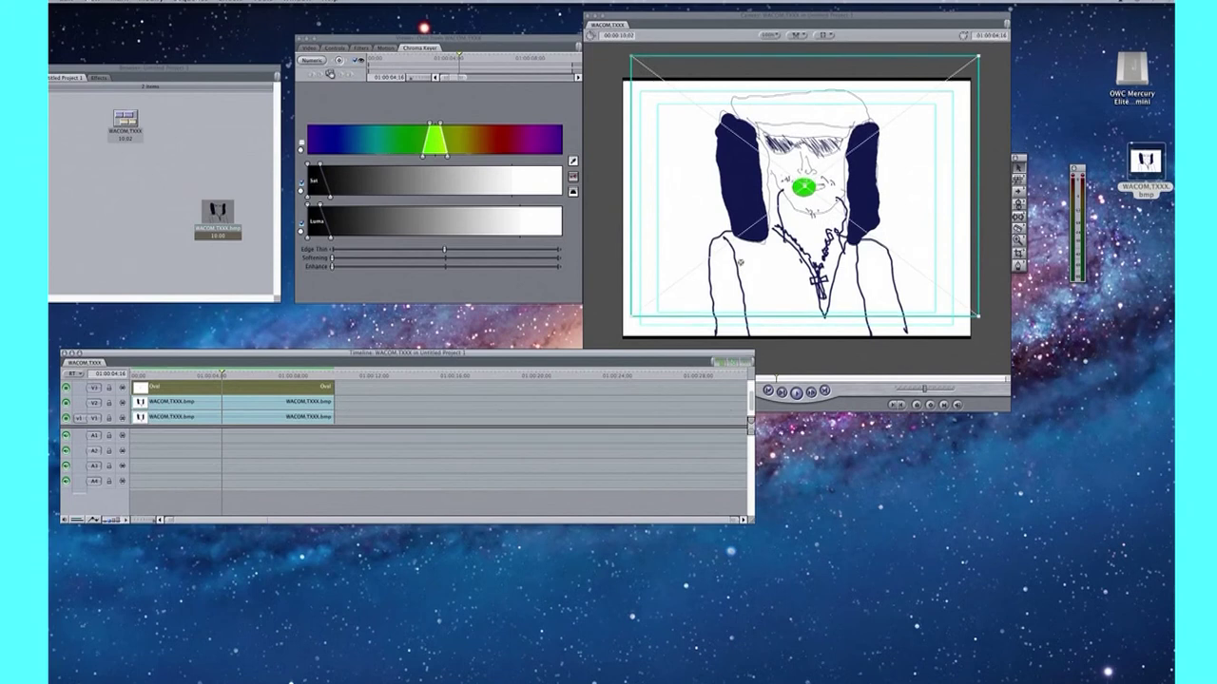
key(super+2)
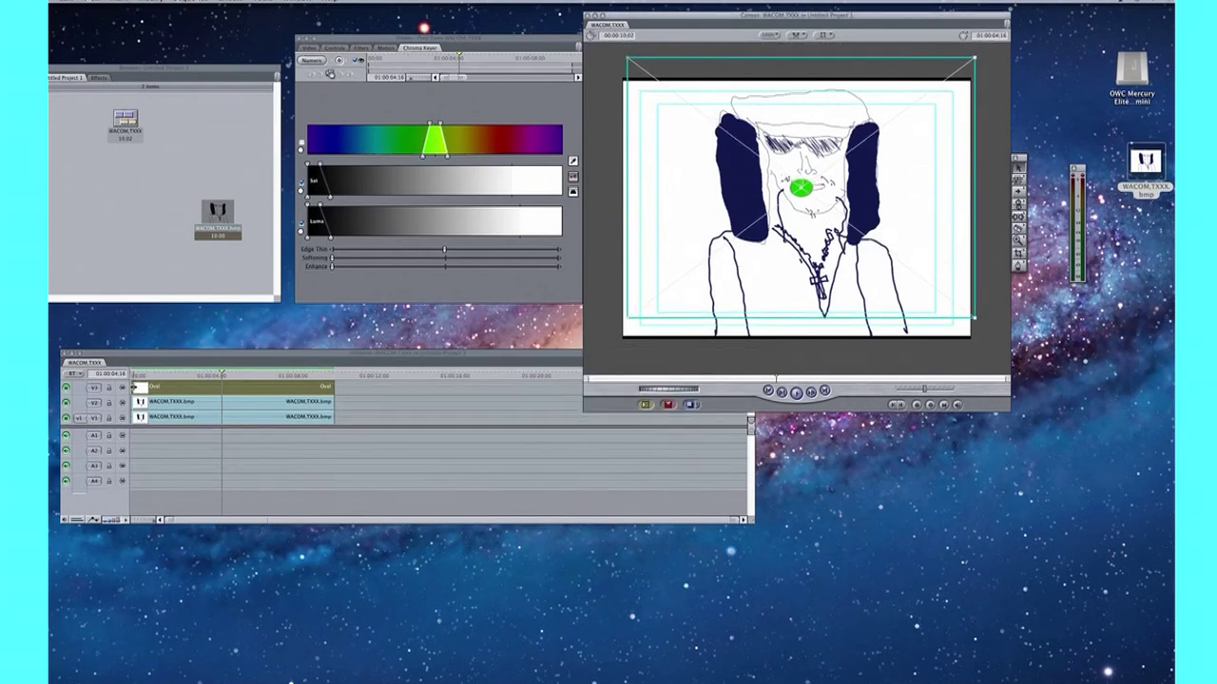
double_click(143, 386)
click(166, 390)
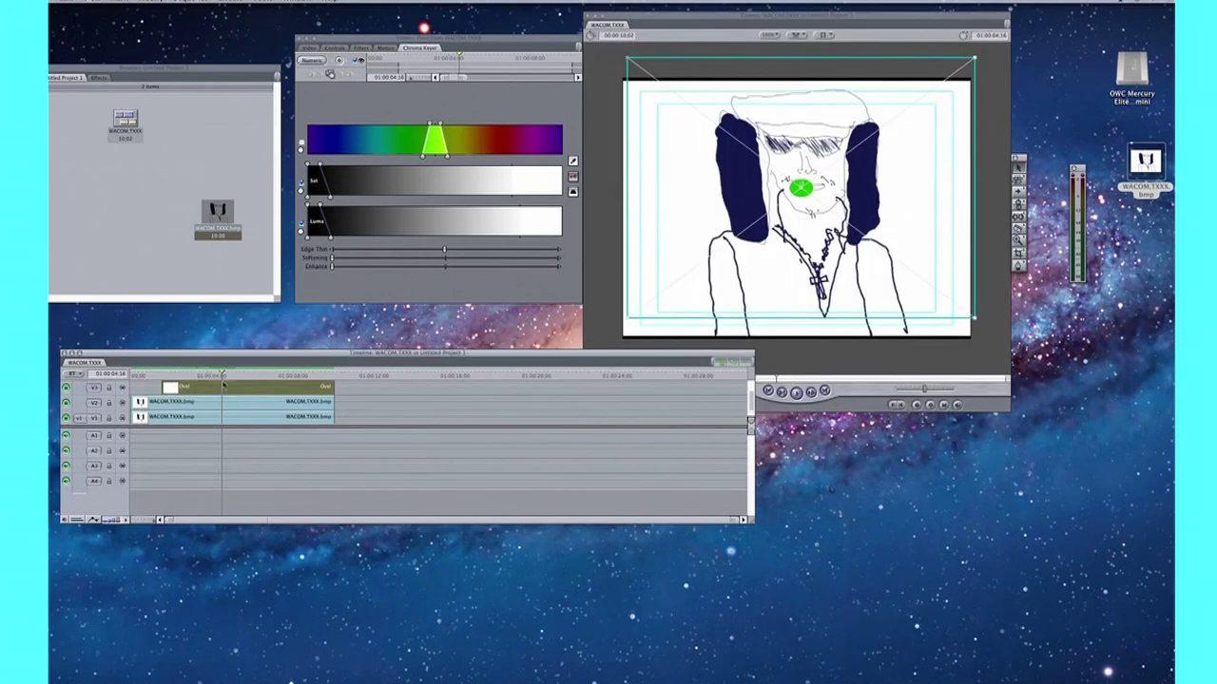
click(162, 375)
drag(784, 201, 779, 203)
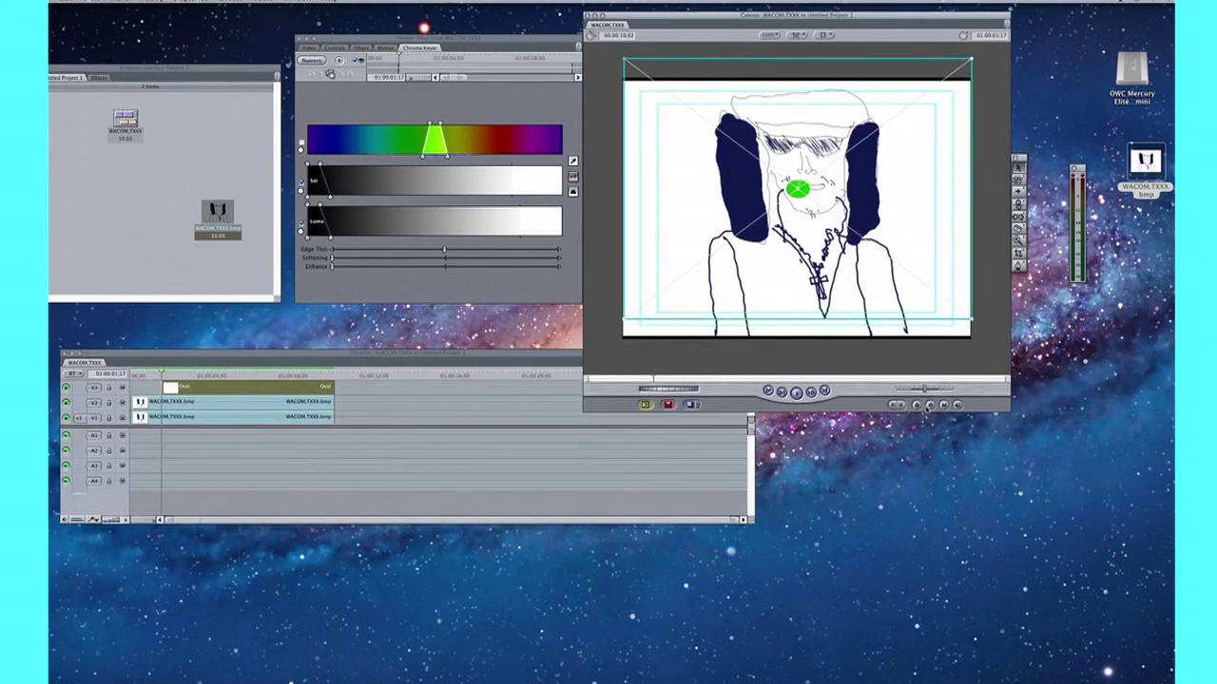
- Enlarge the green oval about fourfold and position it over the left earmuff and cheek
click(302, 375)
mouse_move(871, 203)
mouse_down()
mouse_move(749, 206)
mouse_move(767, 207)
mouse_up()
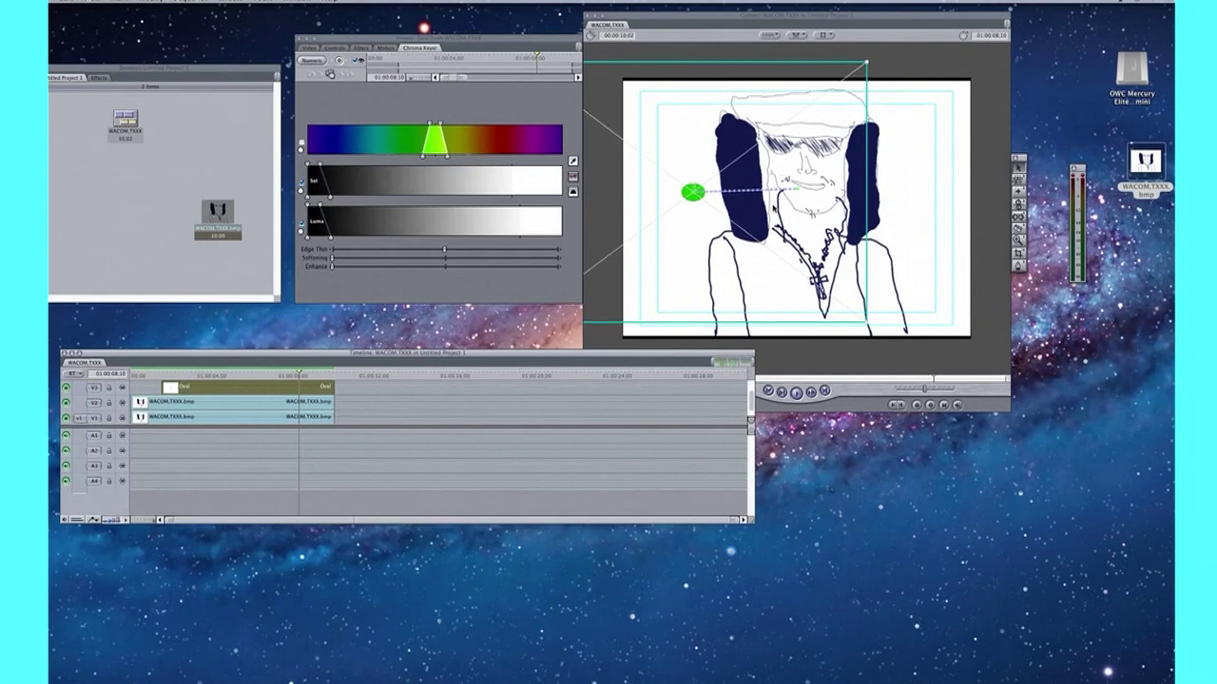
click(849, 283)
drag(860, 320, 1141, 570)
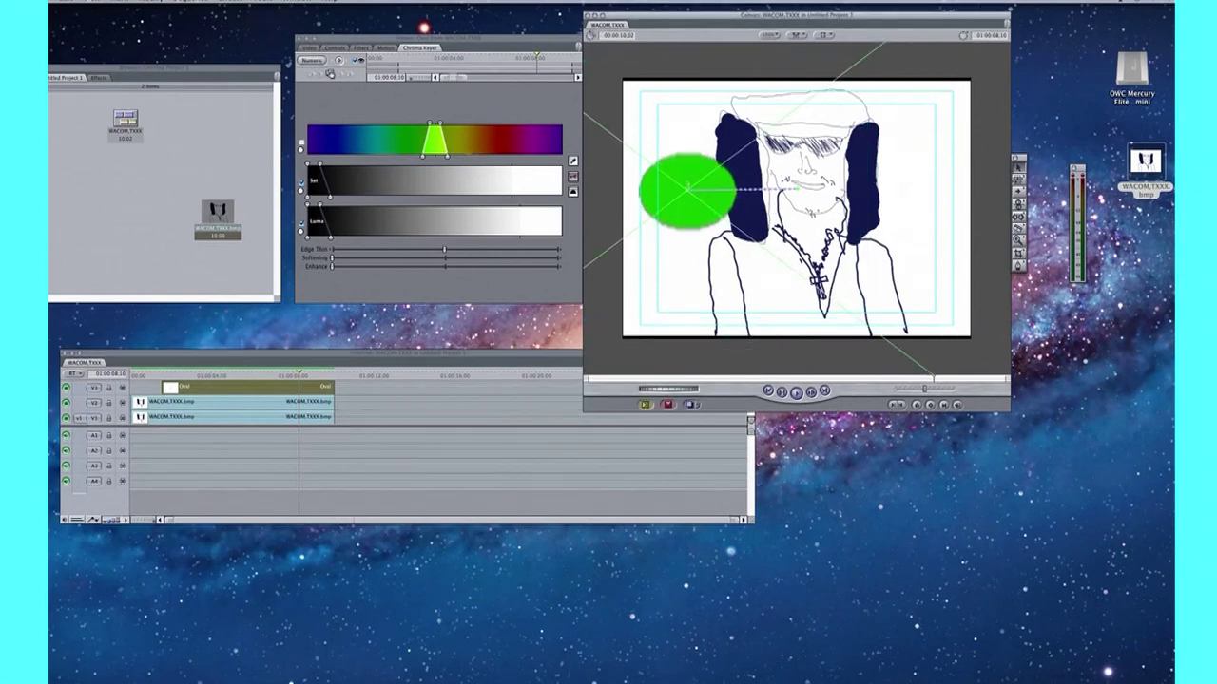
drag(726, 191, 768, 195)
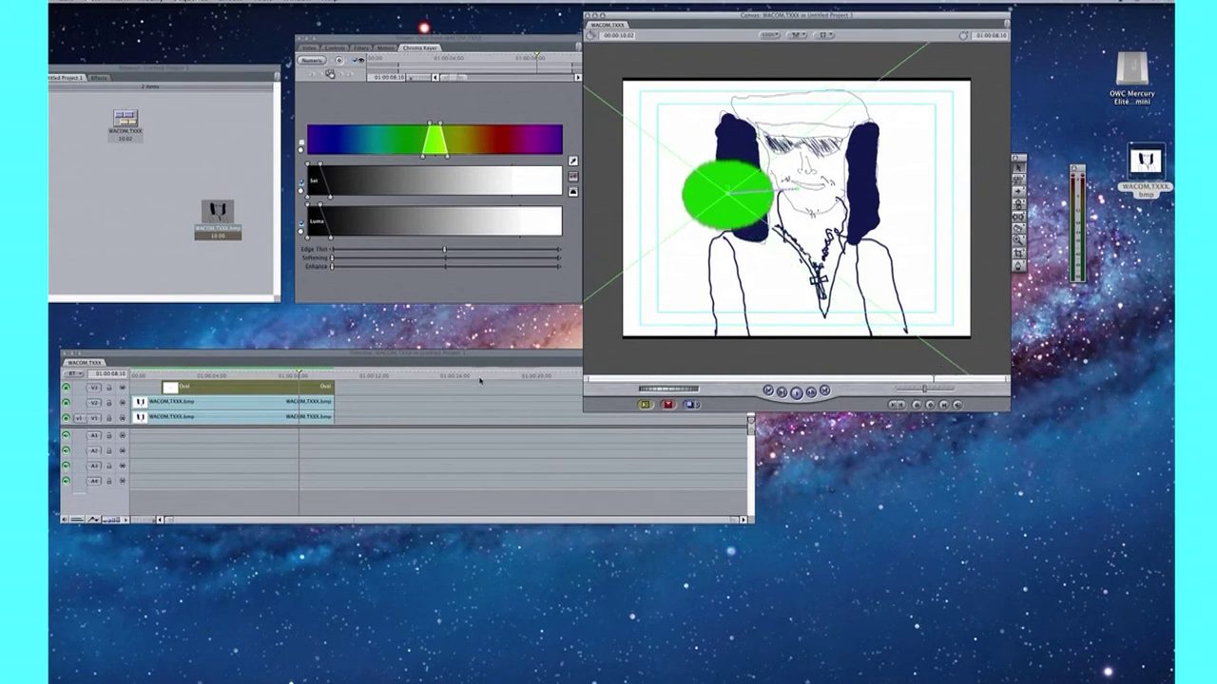
click(136, 375)
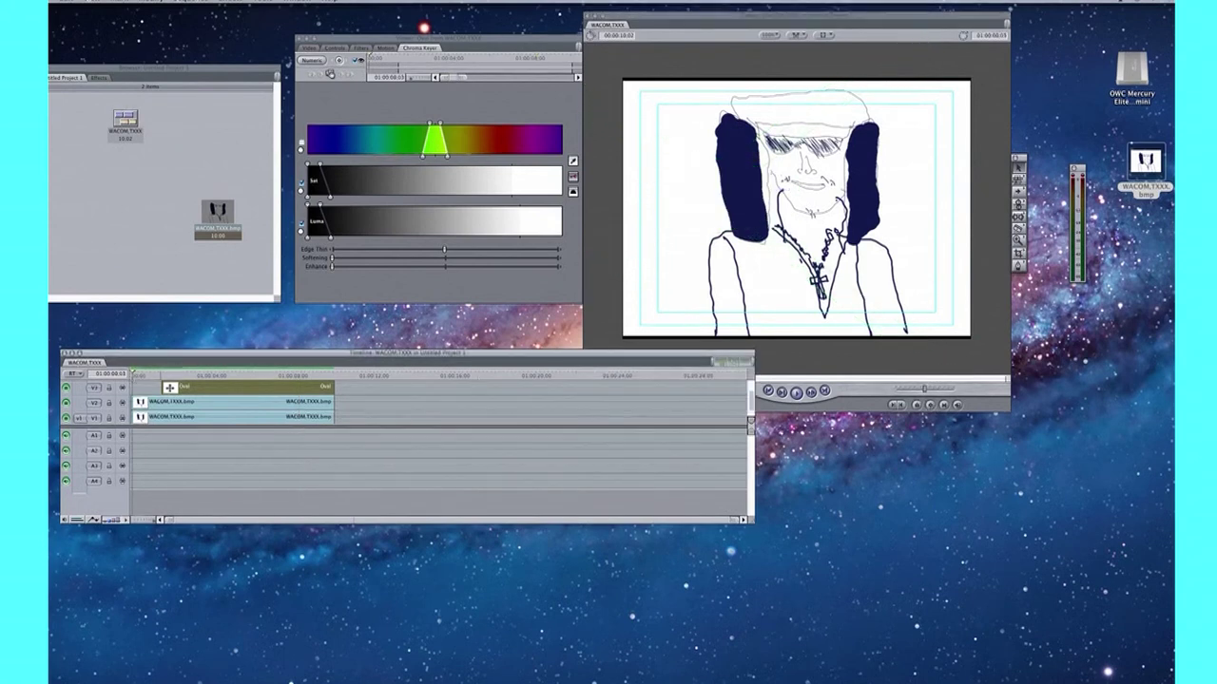
click(674, 21)
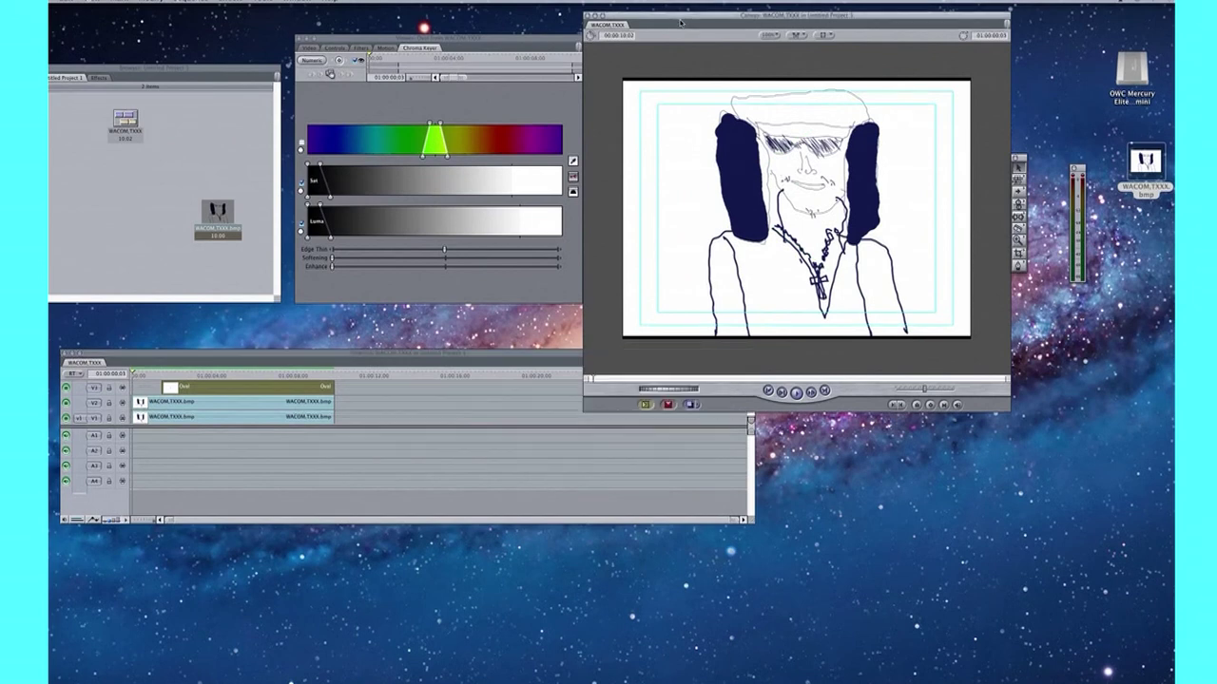
key(space)
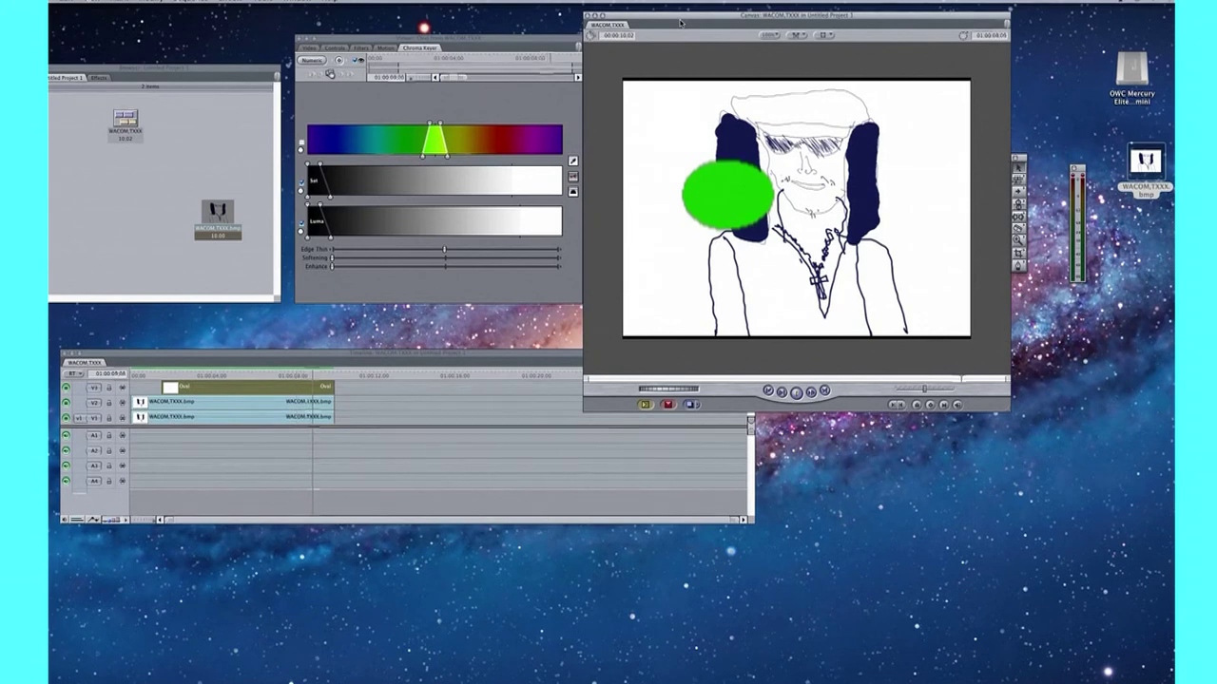
key(space)
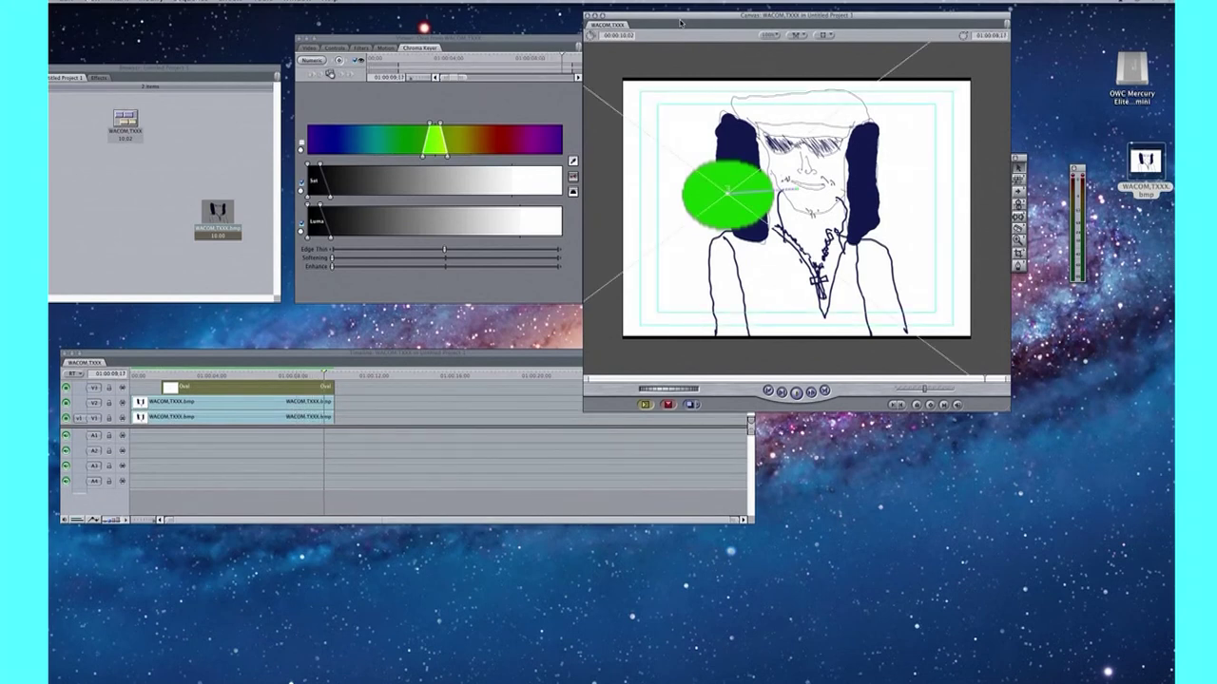